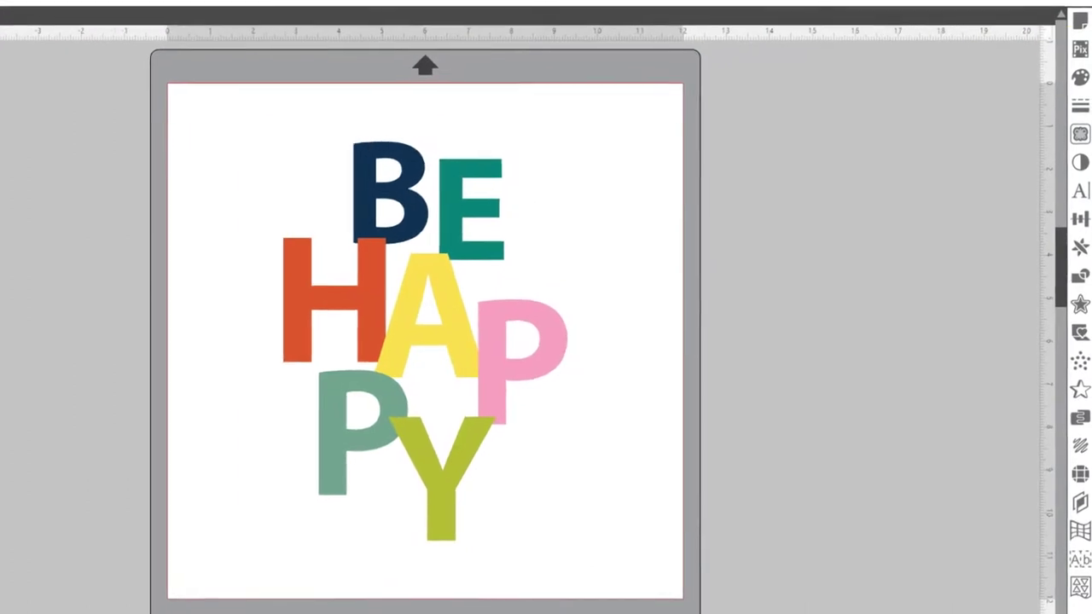
Switch through the Fill, Line Style and Trace panels, ending back on the Fill panel
{"action": "left_click", "coordinate": [1080, 77]}
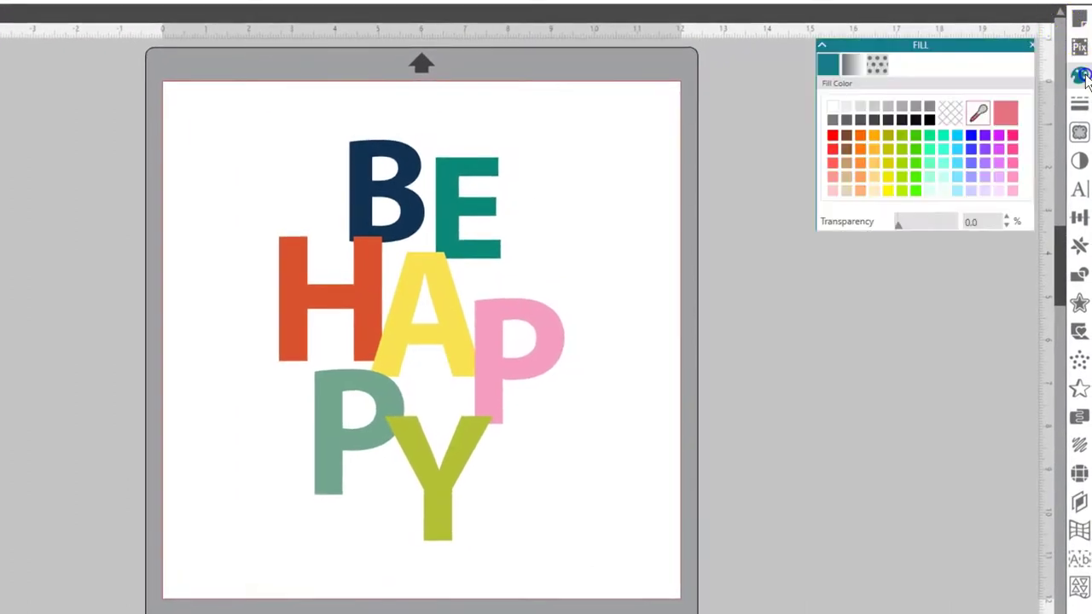
{"action": "left_click", "coordinate": [1079, 104]}
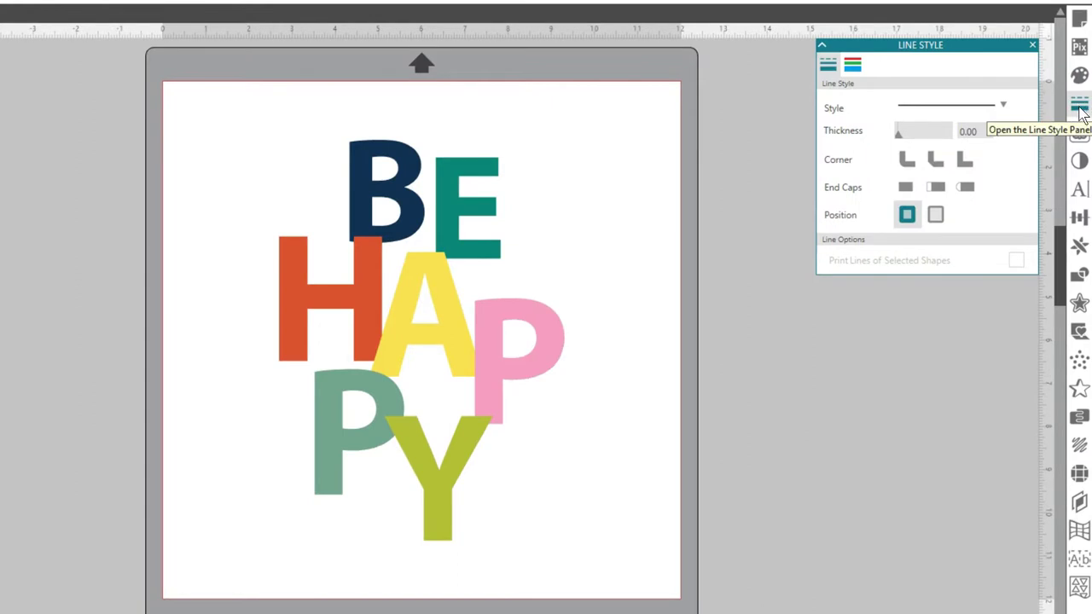
{"action": "left_click", "coordinate": [1079, 132]}
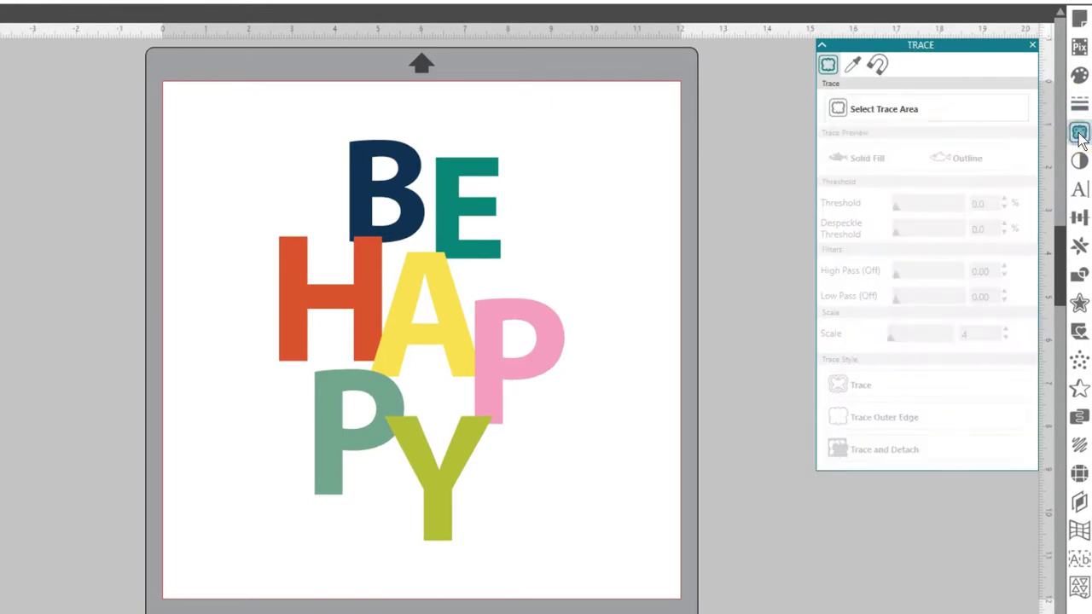
{"action": "left_click", "coordinate": [1079, 75]}
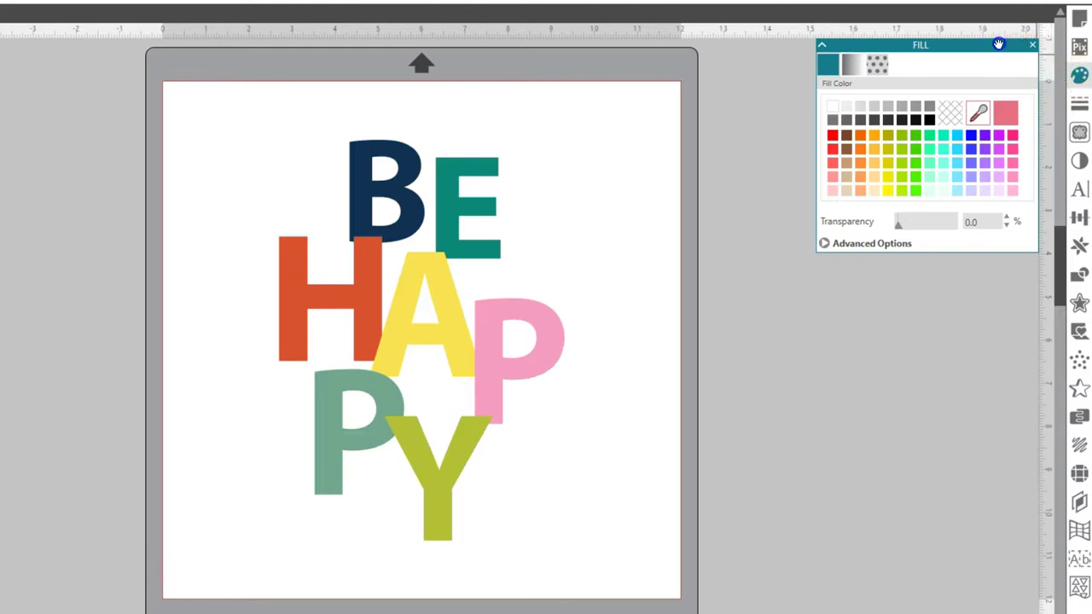
Move Fill left over the mat, place Image Effects lower down, and drag Line Style toward Fill
{"action": "left_click_drag", "start_coordinate": [998, 44], "coordinate": [754, 67]}
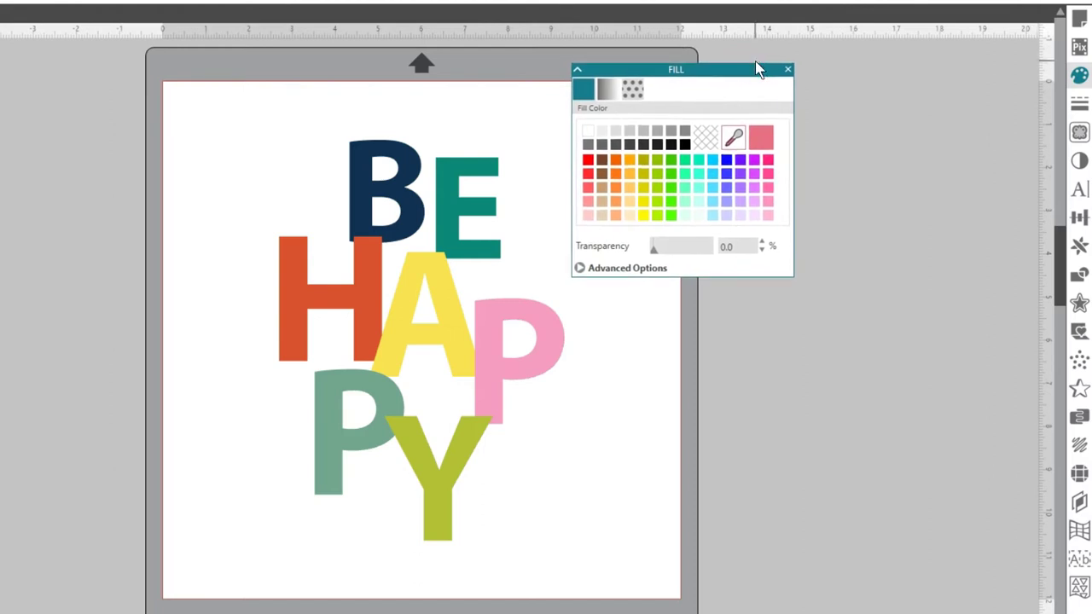
{"action": "left_click", "coordinate": [1077, 160]}
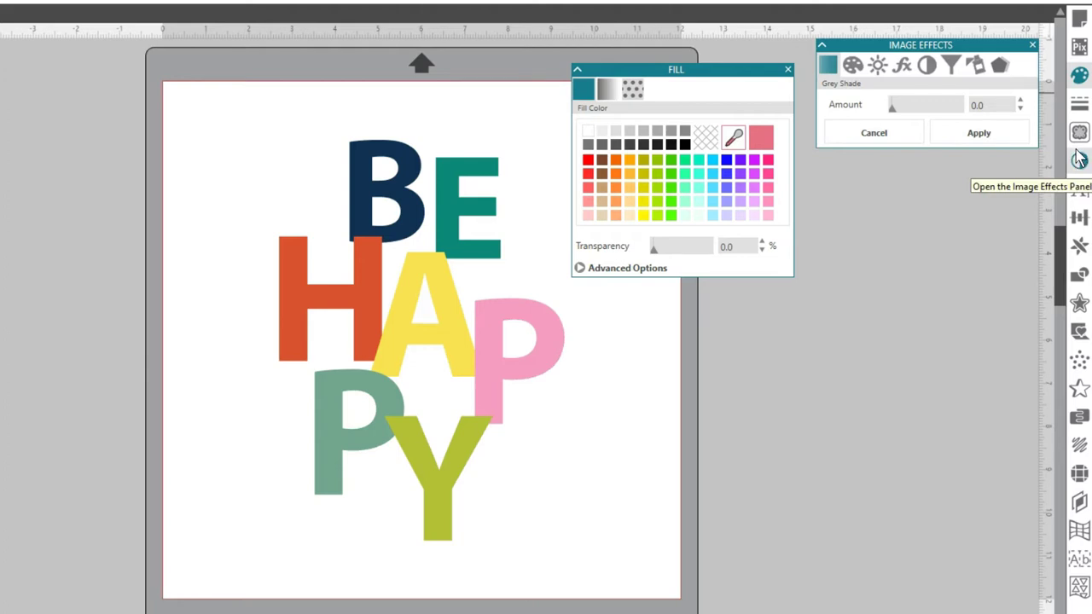
{"action": "left_click", "coordinate": [965, 46]}
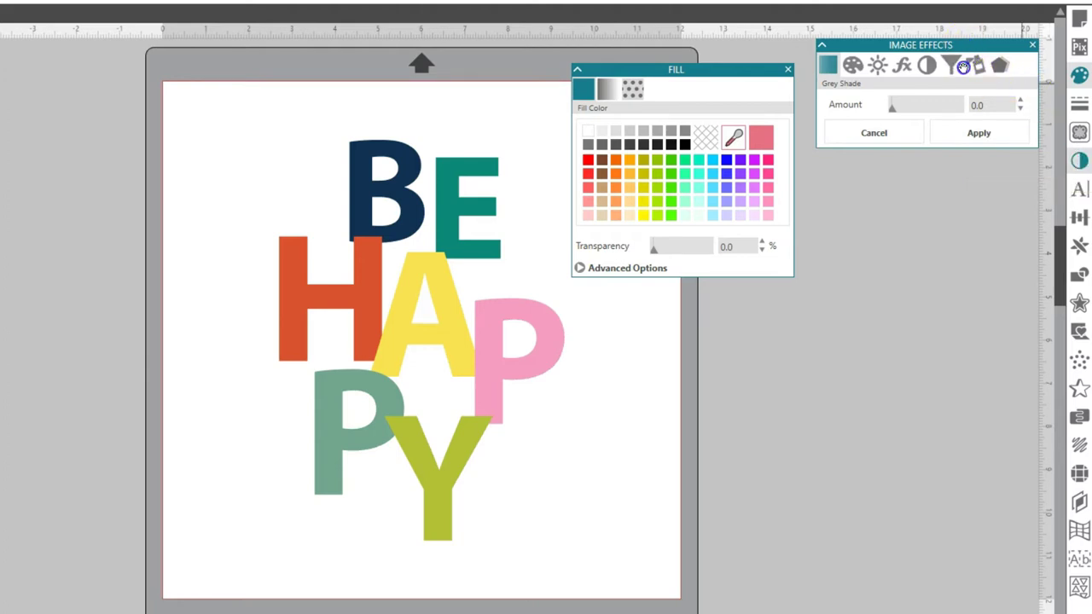
{"action": "left_click_drag", "start_coordinate": [962, 67], "coordinate": [939, 382]}
{"action": "left_click", "coordinate": [1078, 103]}
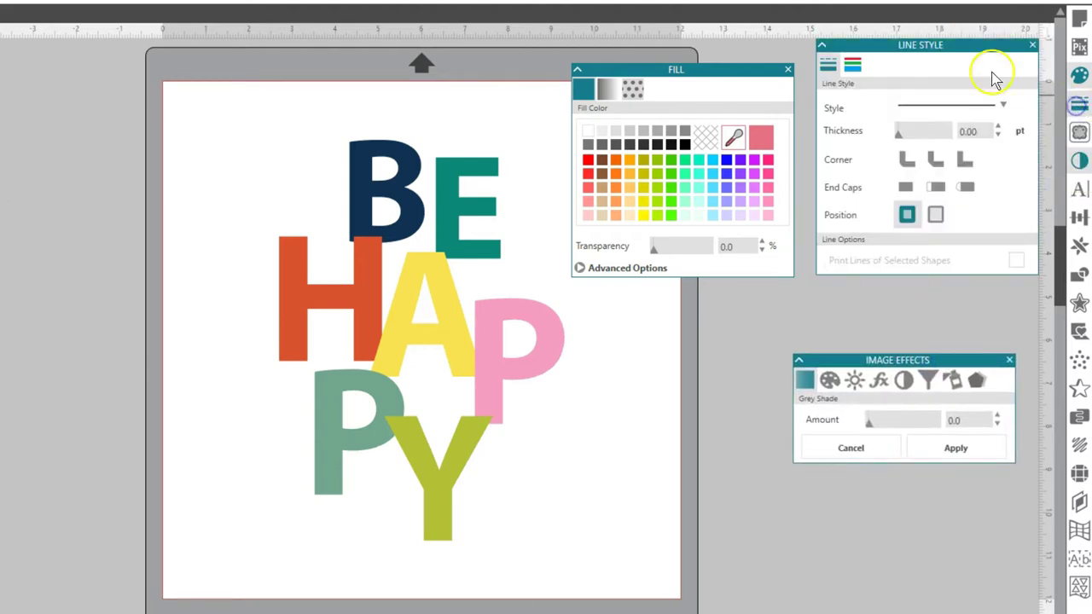
{"action": "left_click_drag", "start_coordinate": [964, 45], "coordinate": [714, 297]}
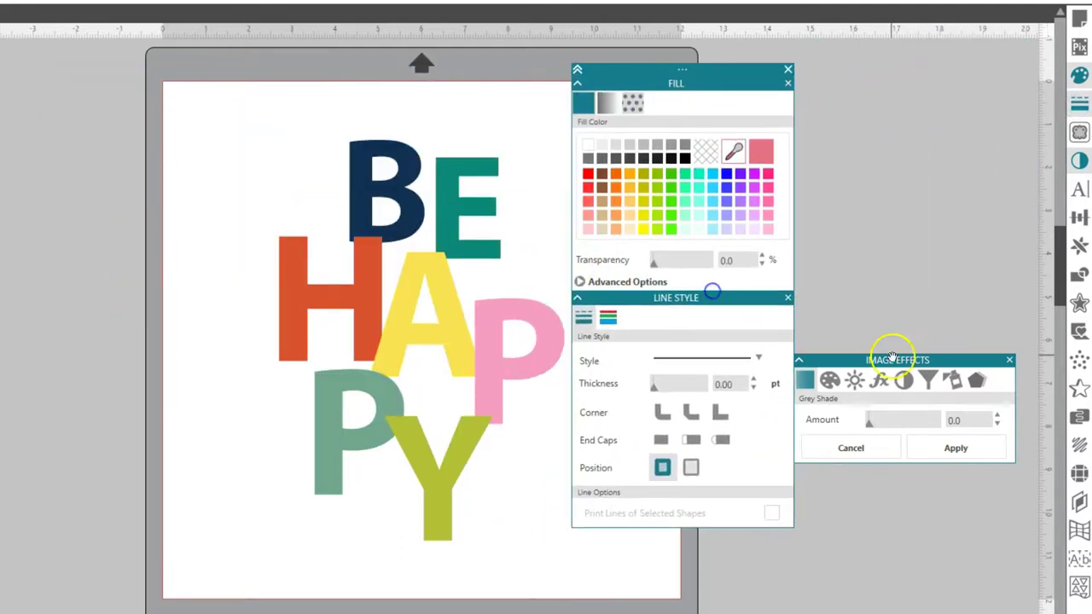
Dock Line Style under Fill, group Image Effects beside it, move the group, then pull Line Style out
{"action": "left_click_drag", "start_coordinate": [896, 358], "coordinate": [858, 51]}
{"action": "left_click_drag", "start_coordinate": [848, 171], "coordinate": [610, 50]}
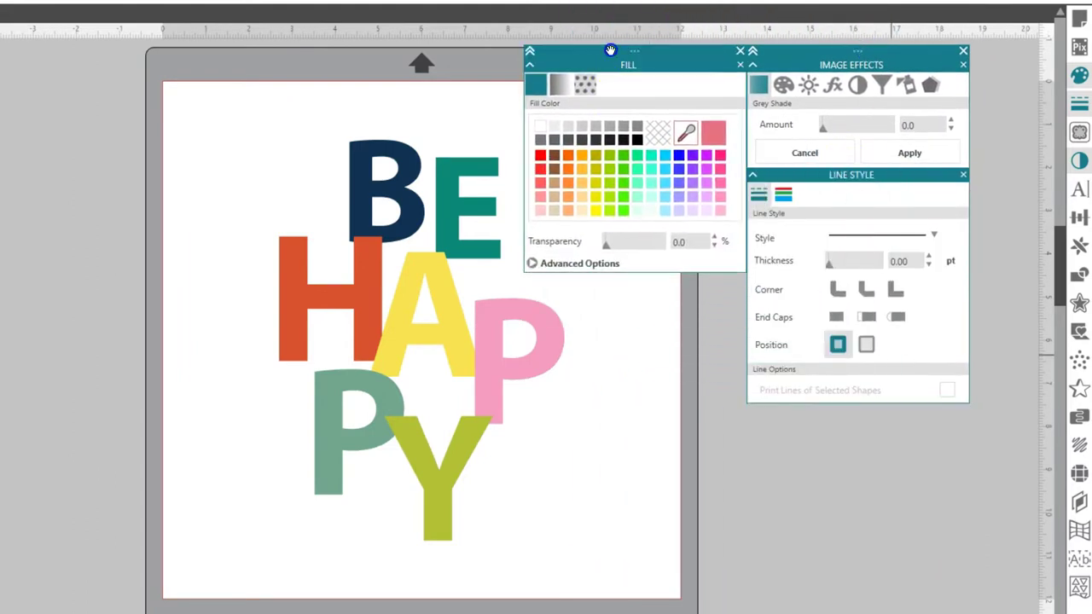
{"action": "left_click_drag", "start_coordinate": [695, 50], "coordinate": [868, 59]}
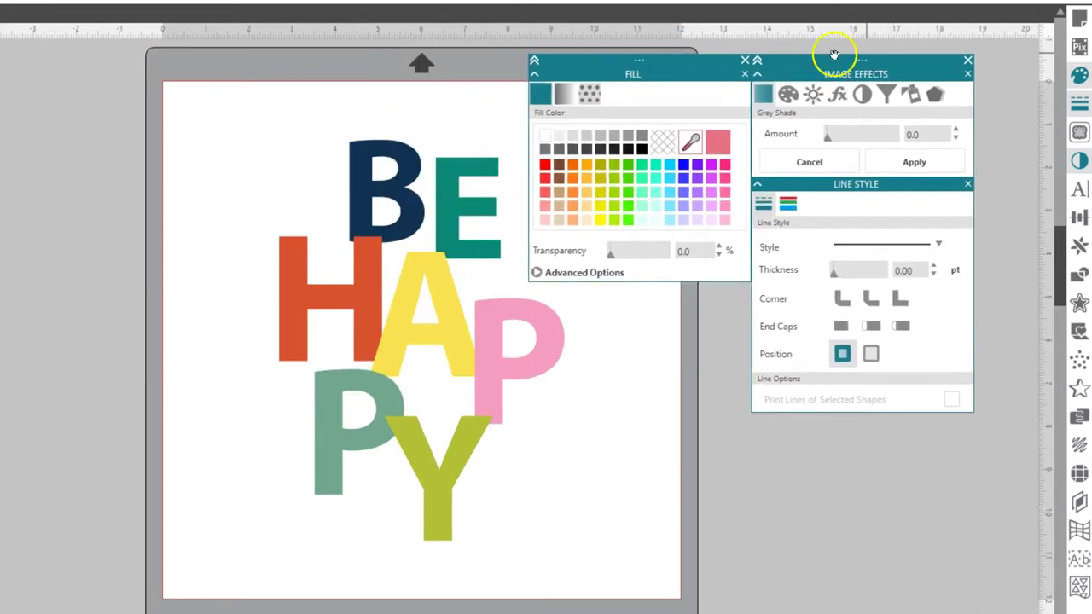
{"action": "left_click_drag", "start_coordinate": [642, 62], "coordinate": [665, 71]}
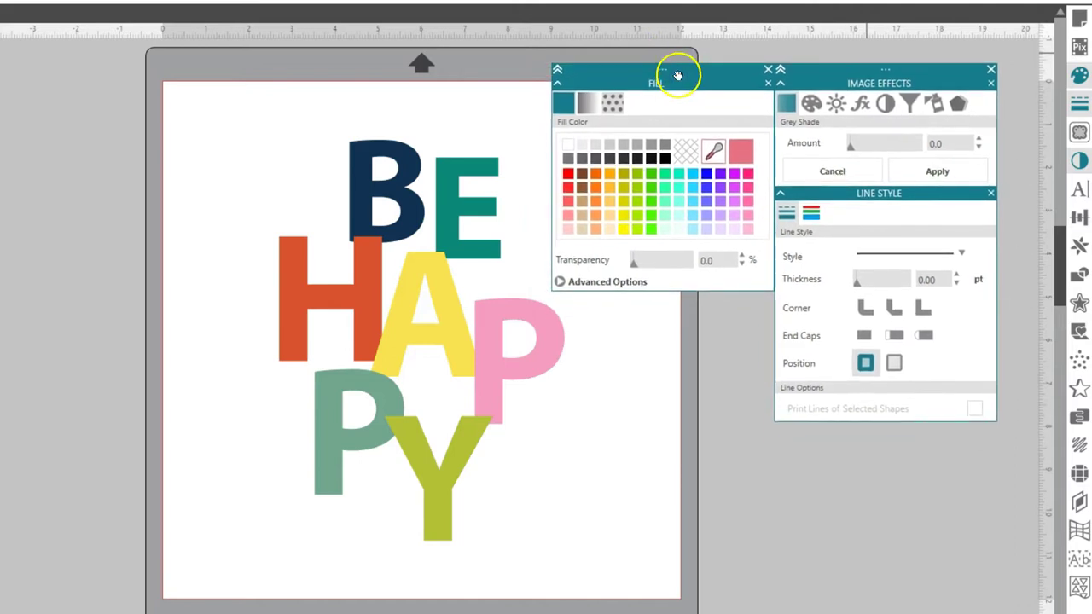
{"action": "left_click_drag", "start_coordinate": [872, 191], "coordinate": [836, 213]}
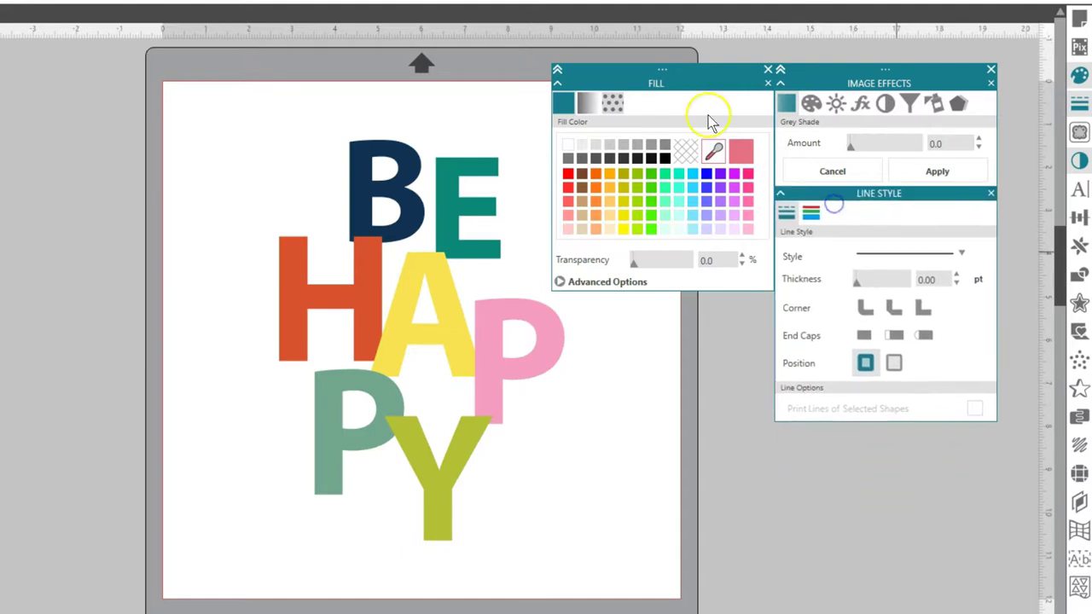
Collapse and re-expand the Fill, Line Style and Image Effects panels individually with their arrows
{"action": "left_click", "coordinate": [556, 82]}
{"action": "left_click", "coordinate": [779, 193]}
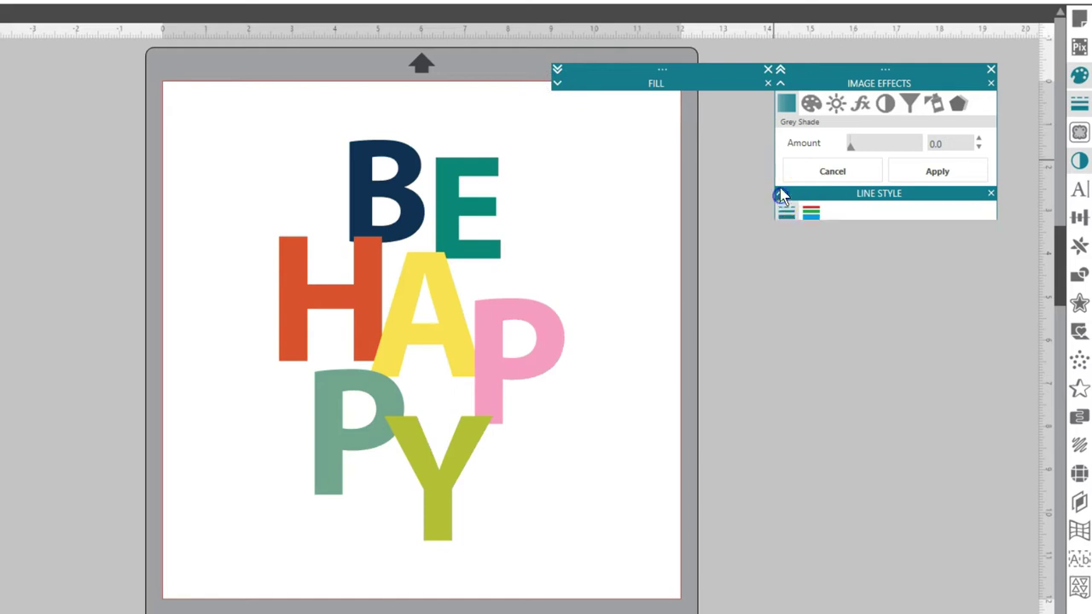
{"action": "left_click", "coordinate": [779, 83]}
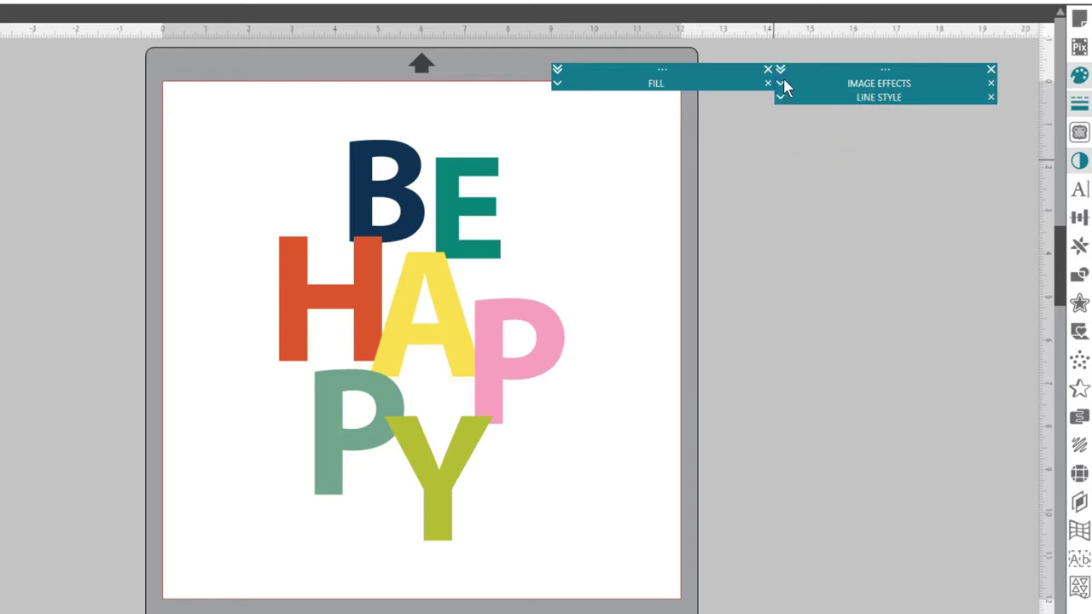
{"action": "left_click", "coordinate": [780, 97]}
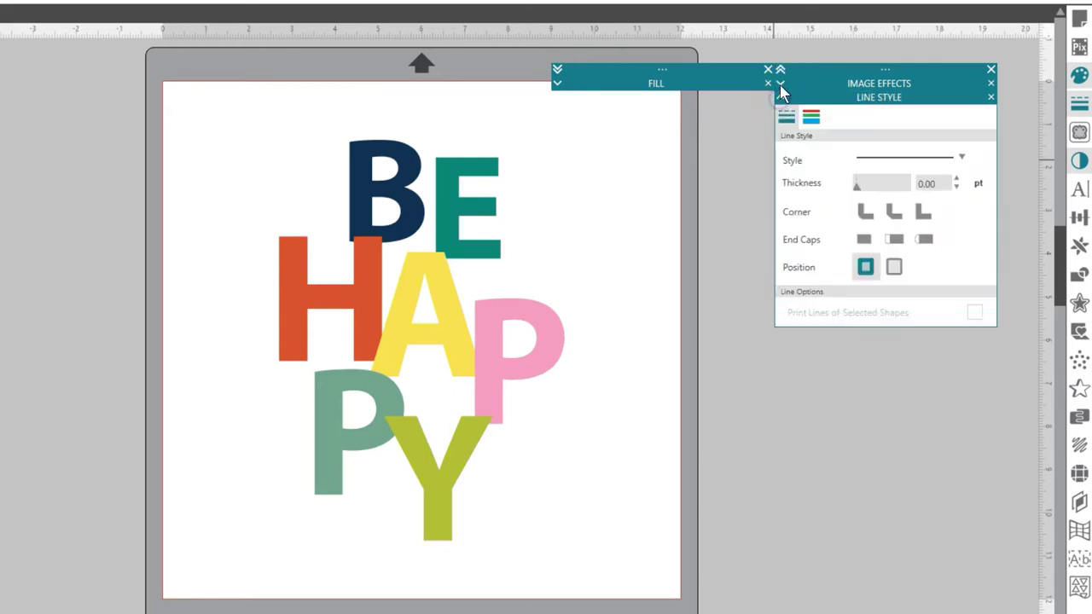
{"action": "left_click", "coordinate": [780, 83]}
{"action": "left_click", "coordinate": [780, 83]}
{"action": "left_click", "coordinate": [779, 83]}
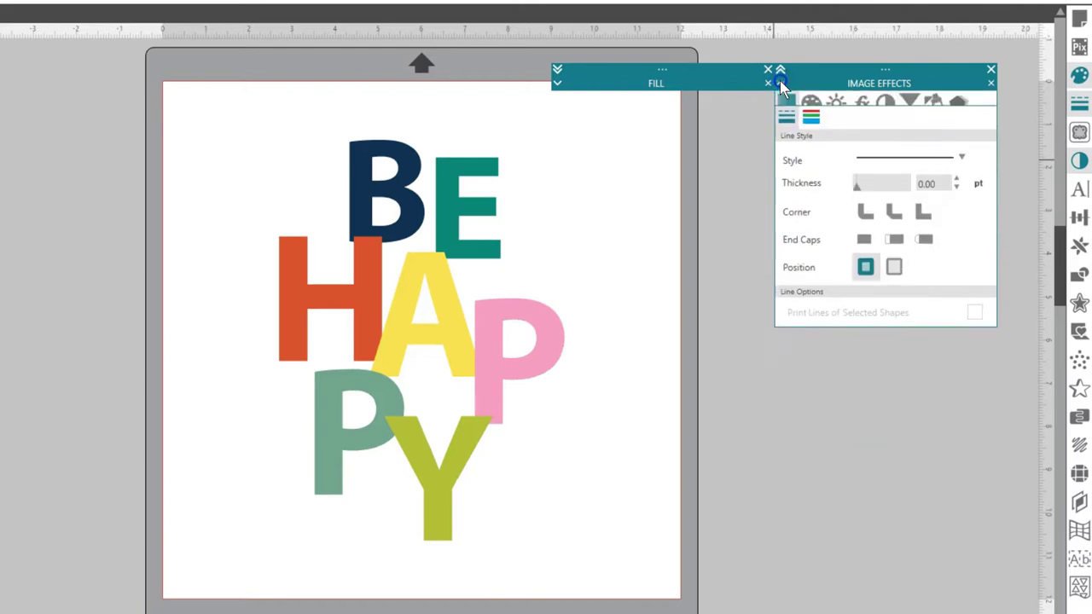
Collapse and expand all grouped panels at once with the double chevrons, reopening Fill
{"action": "left_click", "coordinate": [779, 69]}
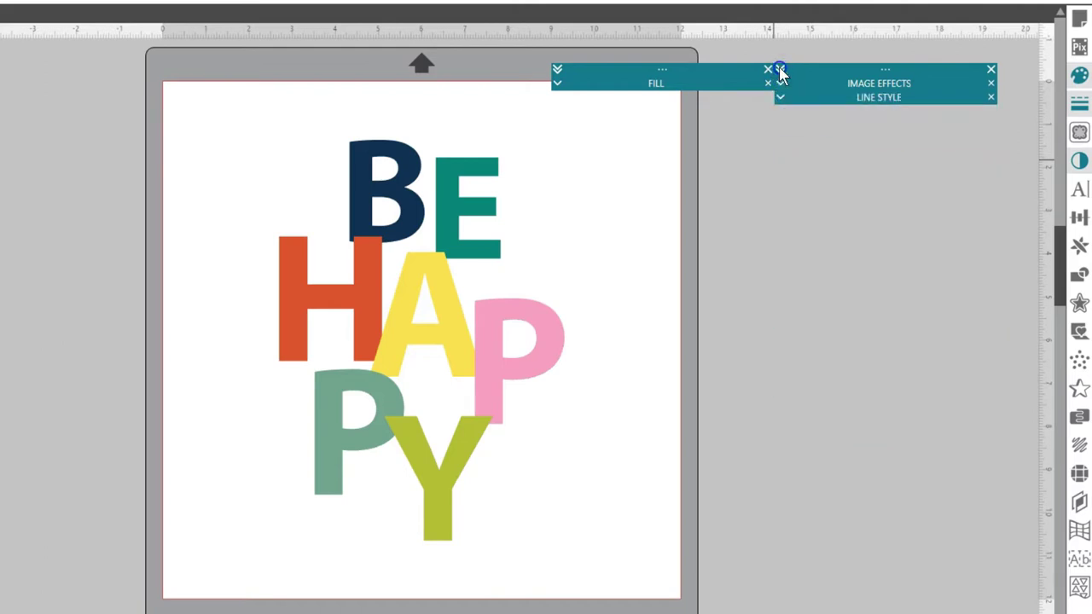
{"action": "left_click", "coordinate": [779, 69]}
{"action": "left_click", "coordinate": [557, 70]}
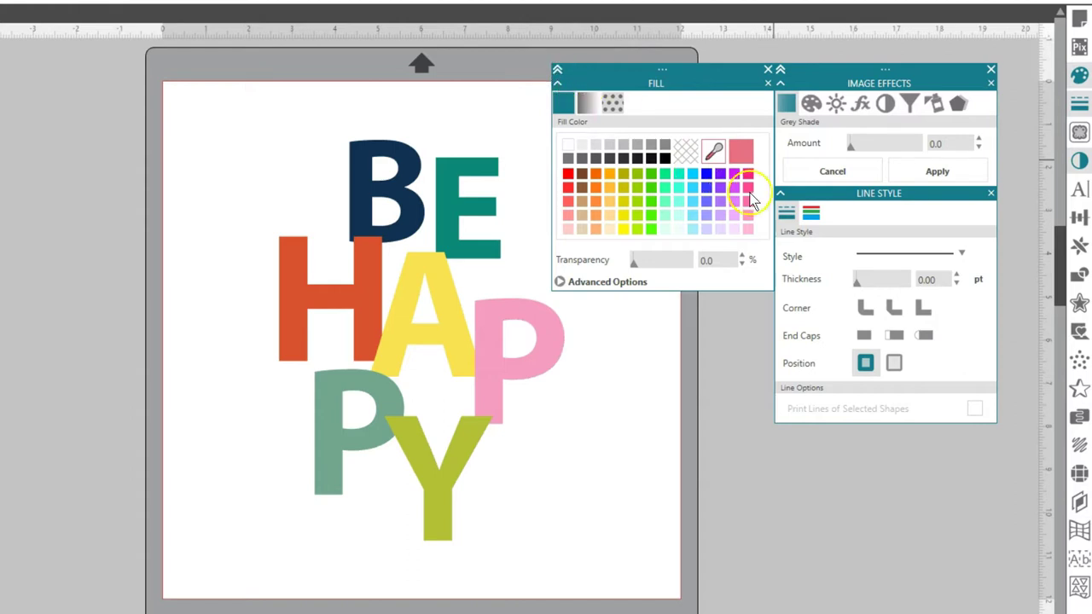
Close the Image Effects, Line Style and Fill panels
{"action": "left_click", "coordinate": [991, 83]}
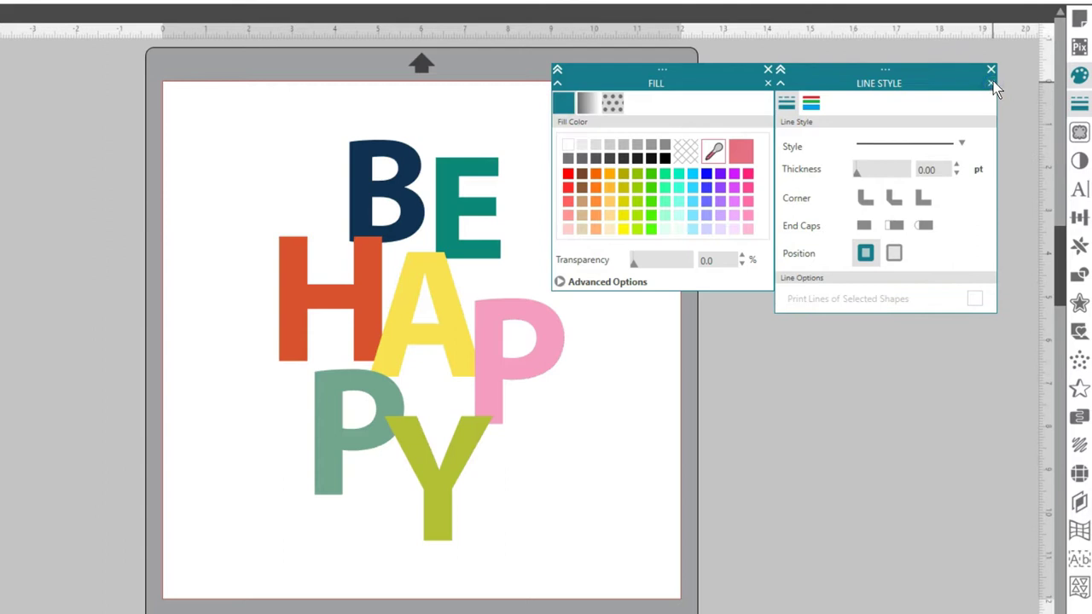
{"action": "left_click", "coordinate": [991, 72]}
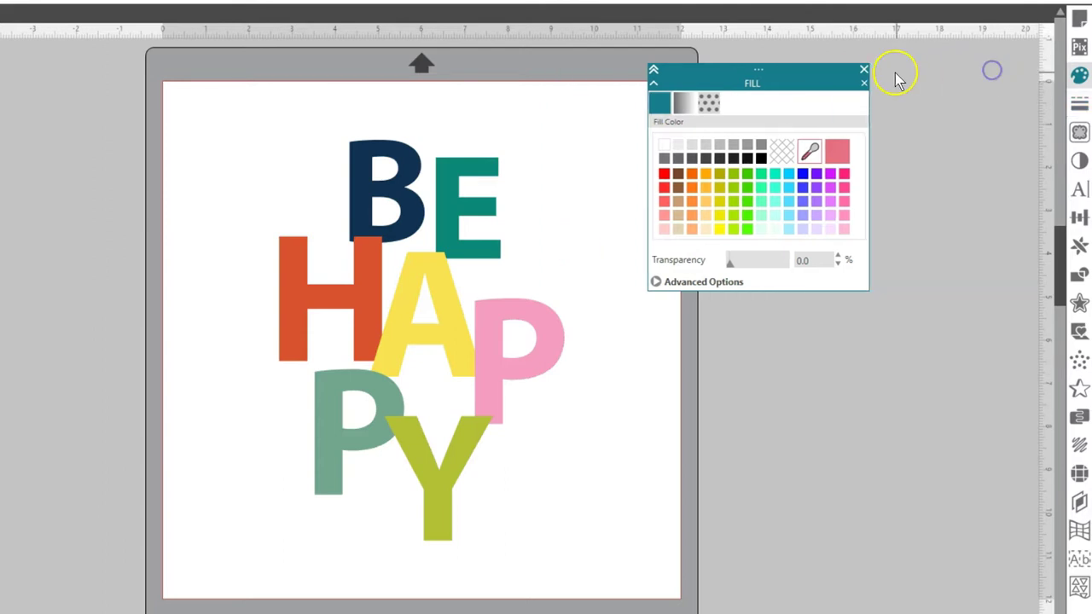
{"action": "left_click", "coordinate": [930, 70]}
Open the Modify, Offset and then Transform panels from the right toolbar
{"action": "left_click", "coordinate": [1079, 274]}
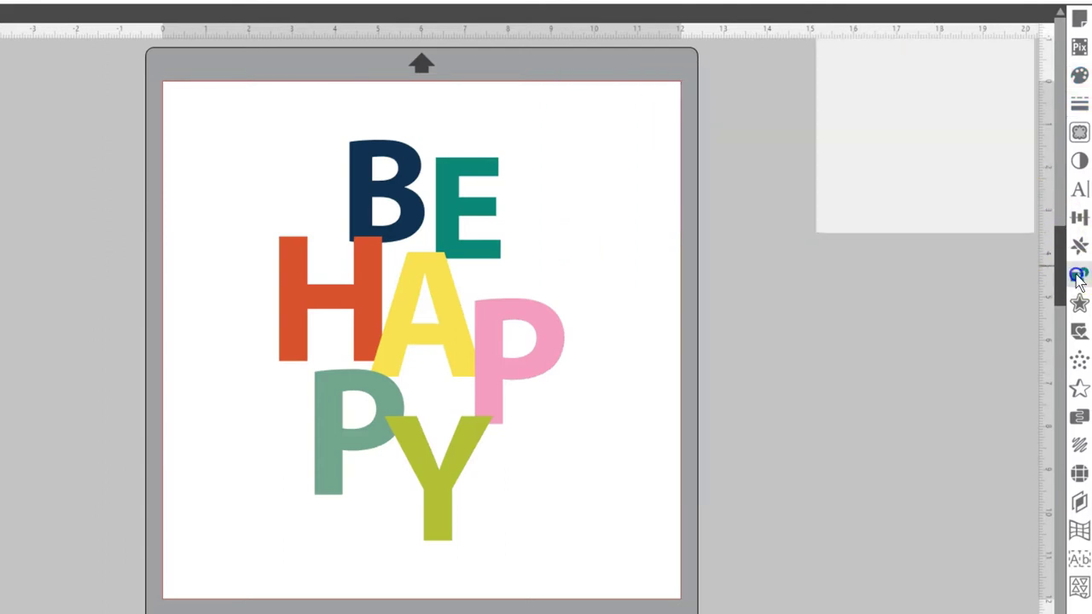
{"action": "left_click", "coordinate": [1079, 303]}
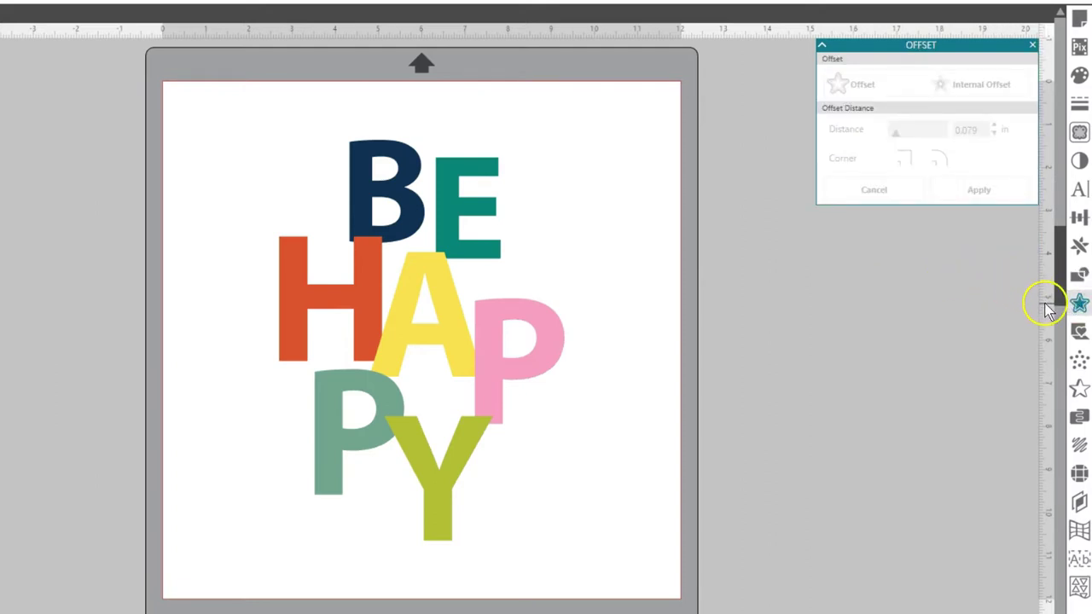
{"action": "left_click", "coordinate": [1079, 217]}
Move the Transform panel, view its Scale, Rotate, Move and Shear tabs, close it, open Preferences
{"action": "left_click_drag", "start_coordinate": [974, 44], "coordinate": [902, 94]}
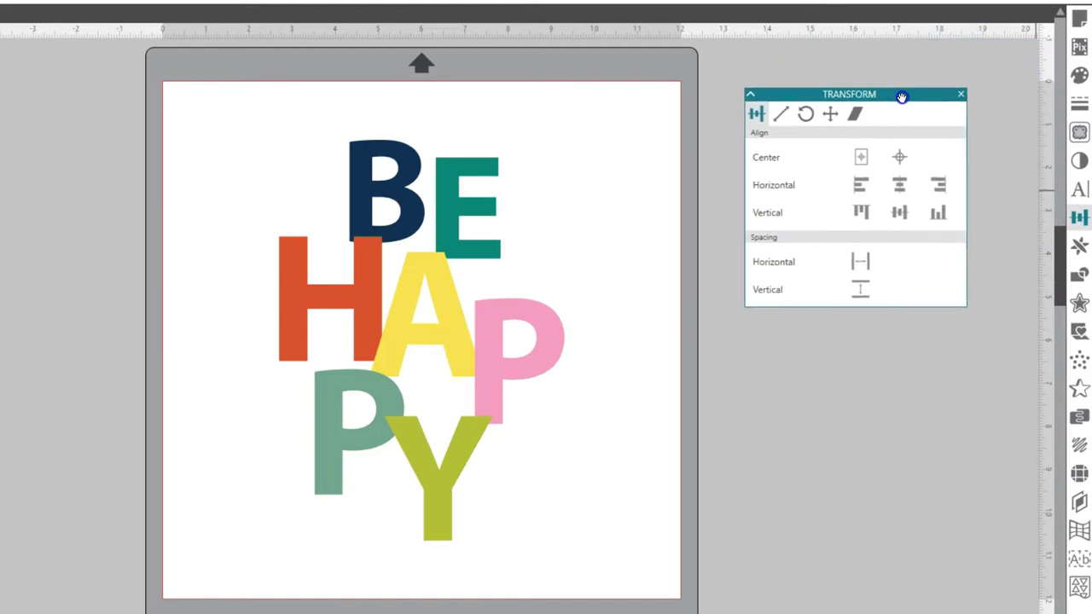
{"action": "left_click", "coordinate": [778, 117]}
{"action": "left_click", "coordinate": [805, 114]}
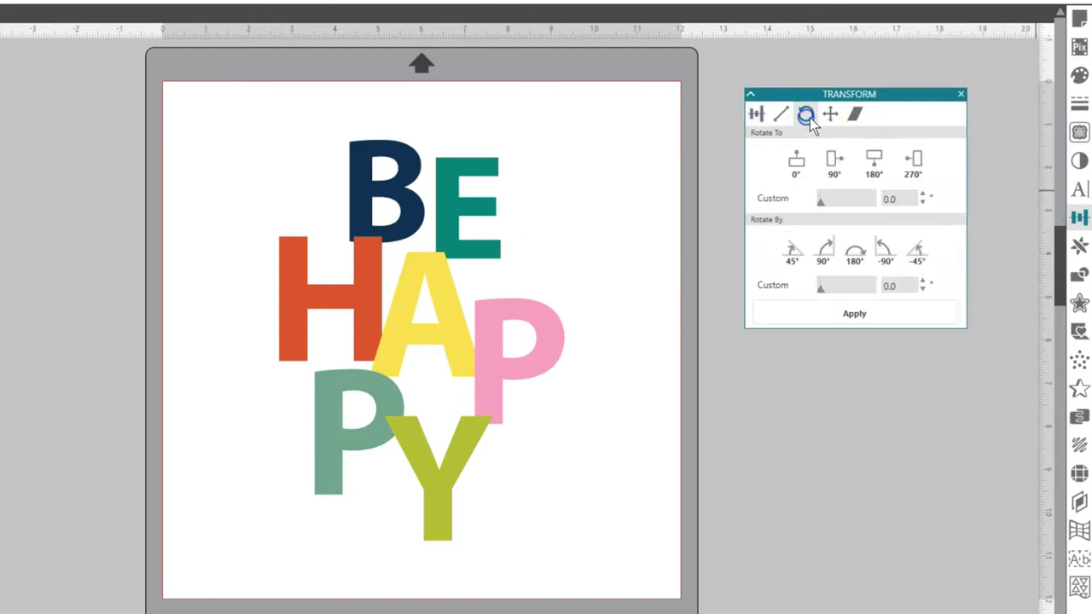
{"action": "left_click", "coordinate": [830, 114]}
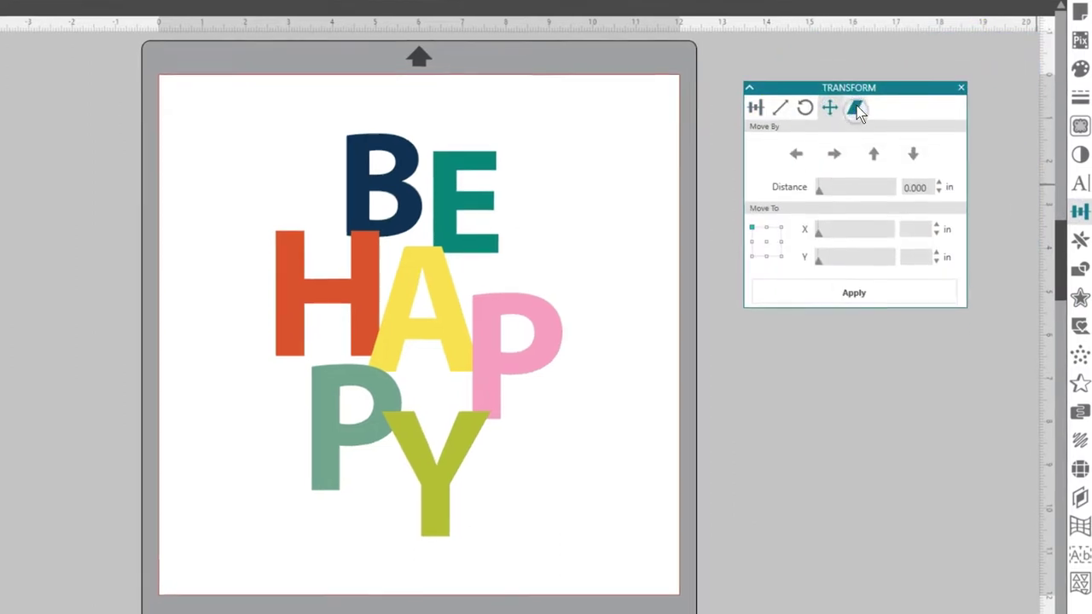
{"action": "left_click", "coordinate": [856, 115]}
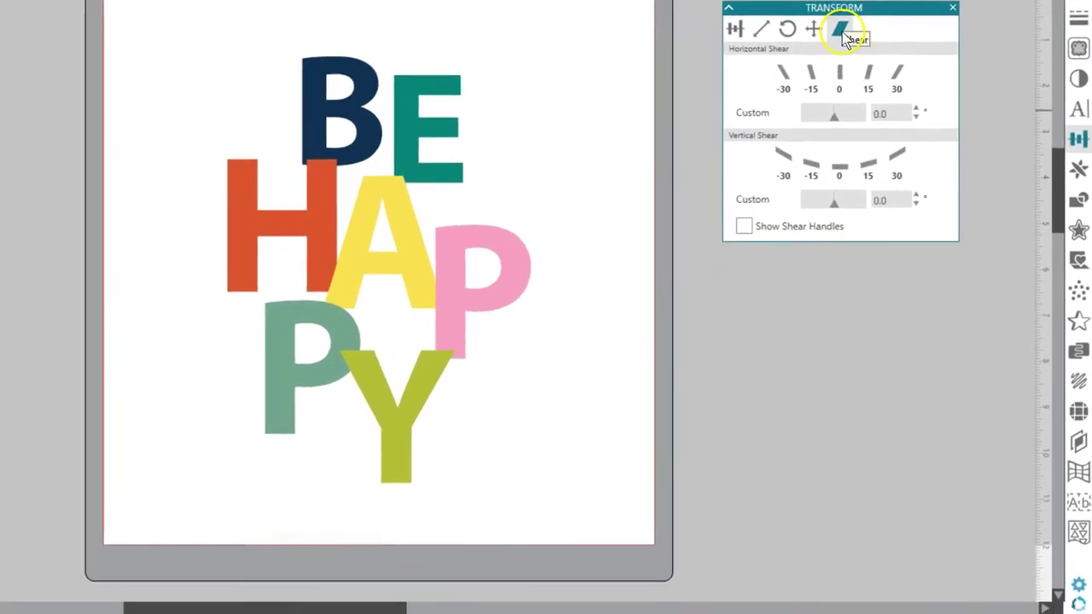
{"action": "left_click", "coordinate": [953, 9]}
{"action": "left_click", "coordinate": [1074, 578]}
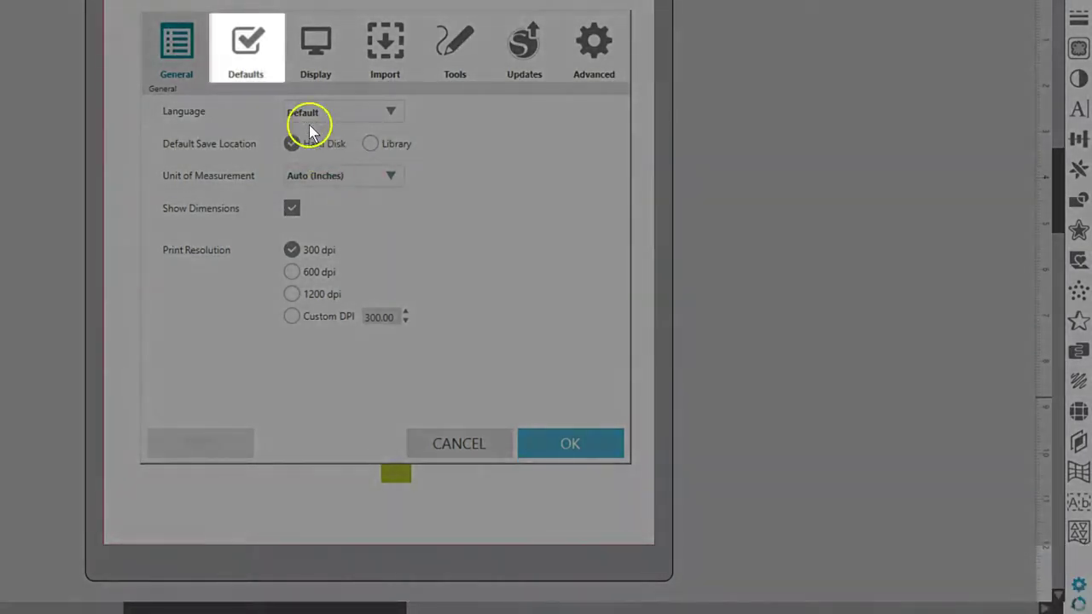
Set Panel Mode to Single Panel Mode on the Defaults page and confirm with OK
{"action": "left_click", "coordinate": [251, 58]}
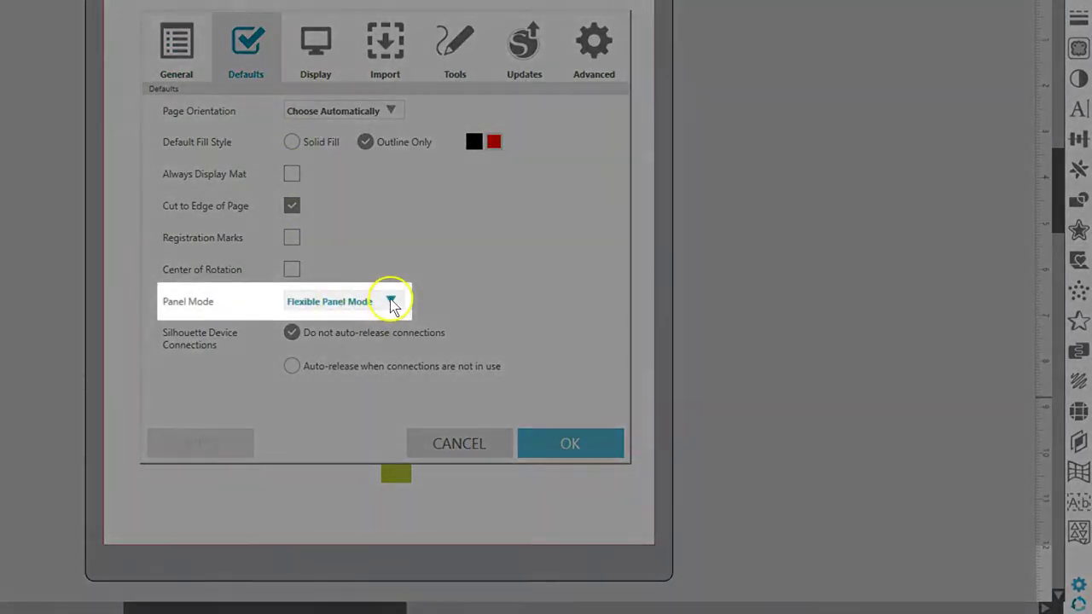
{"action": "left_click", "coordinate": [389, 304]}
{"action": "left_click", "coordinate": [326, 340]}
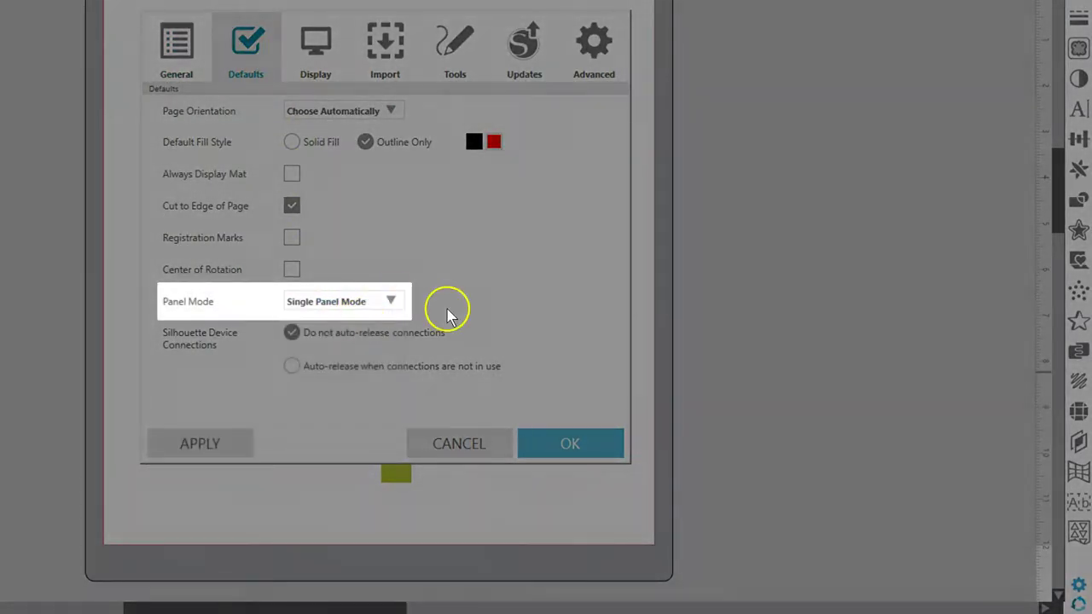
{"action": "left_click", "coordinate": [390, 300]}
{"action": "left_click", "coordinate": [333, 344]}
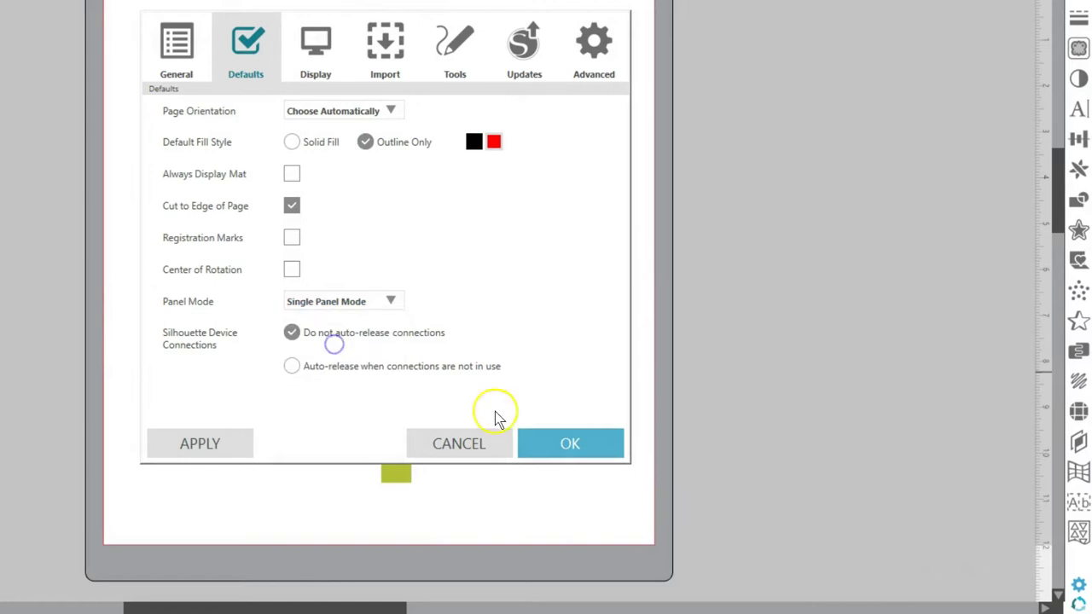
{"action": "left_click", "coordinate": [541, 444]}
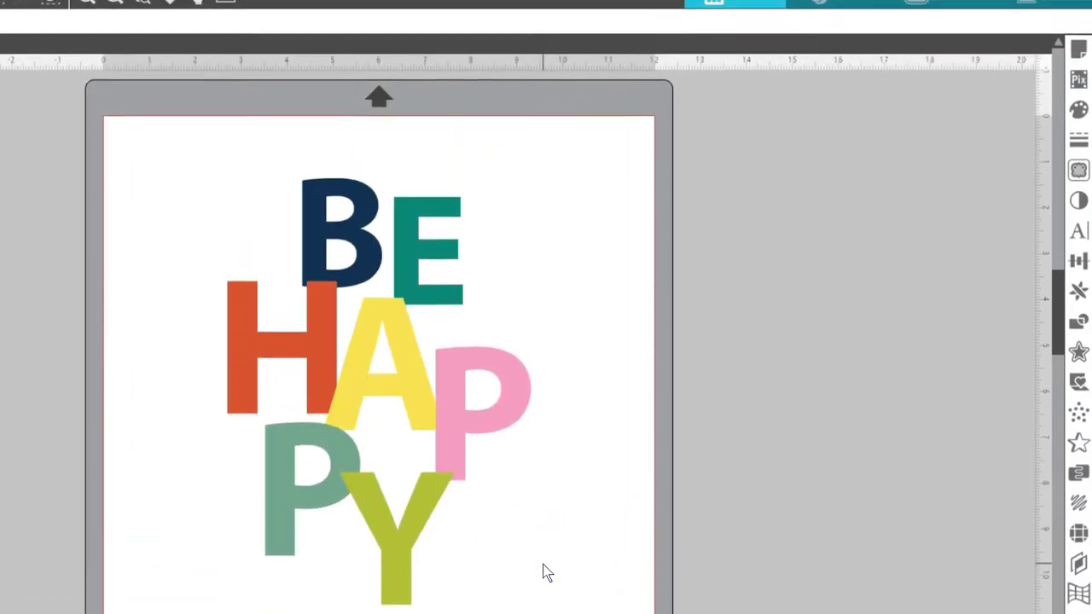
Open Fill, Line Style, Trace, Image Effects and Text Style in turn, each replacing the last
{"action": "left_click", "coordinate": [1076, 114]}
{"action": "left_click", "coordinate": [1078, 145]}
{"action": "left_click", "coordinate": [1079, 176]}
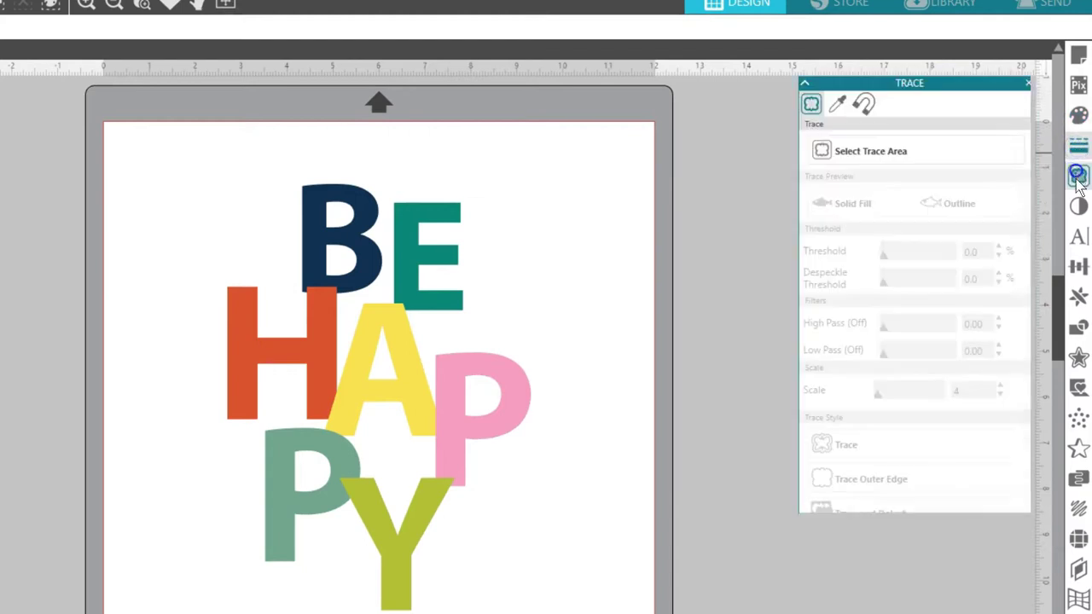
{"action": "left_click", "coordinate": [1078, 205]}
{"action": "left_click", "coordinate": [1078, 238]}
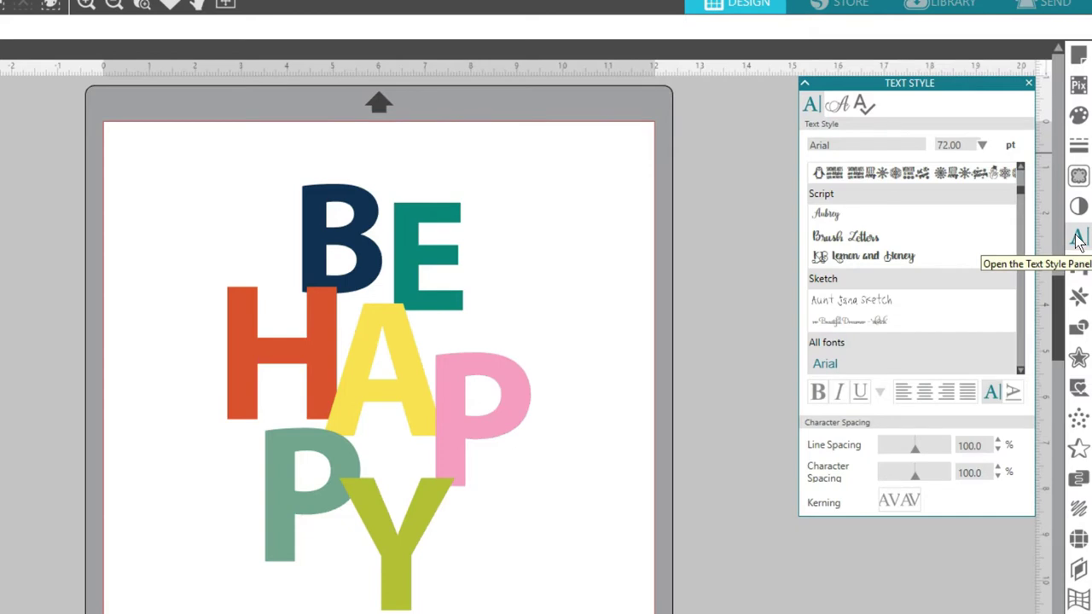
Set Panel Mode to Flexible Panel Mode in Preferences and save with OK
{"action": "left_click", "coordinate": [246, 175]}
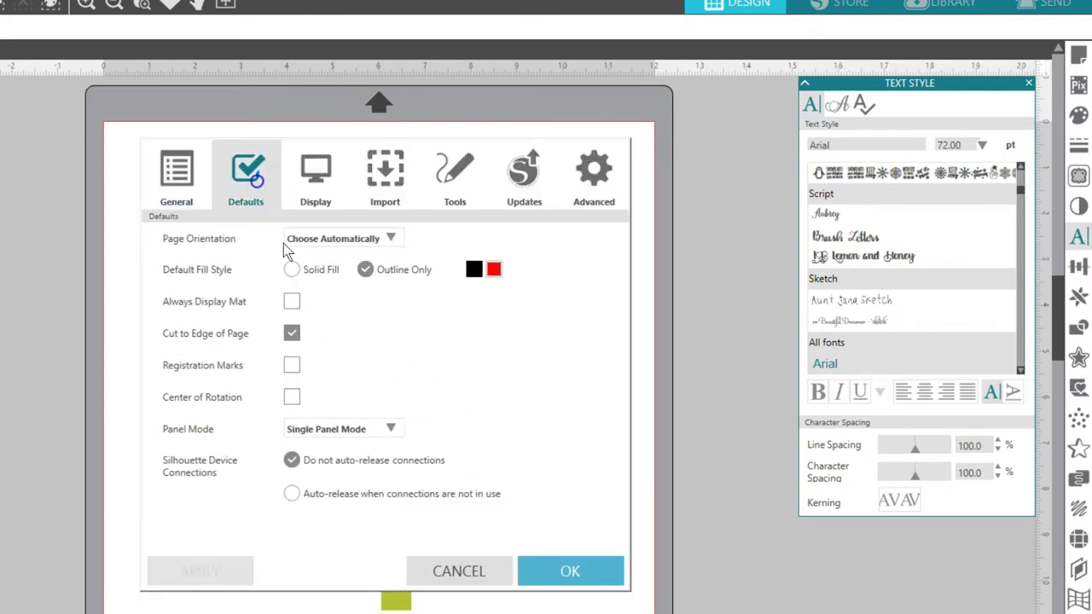
{"action": "left_click", "coordinate": [390, 429]}
{"action": "left_click", "coordinate": [339, 447]}
{"action": "left_click", "coordinate": [569, 573]}
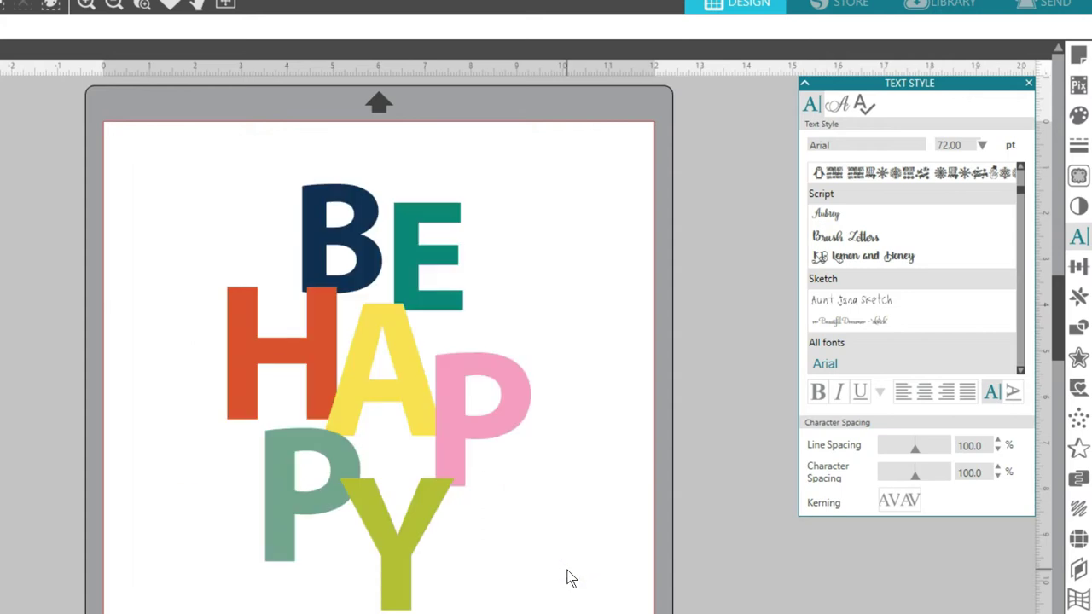
Open the Stipple, Offset, Modify, Transform, Image Effects and Text Style panels in turn
{"action": "left_click", "coordinate": [1079, 425]}
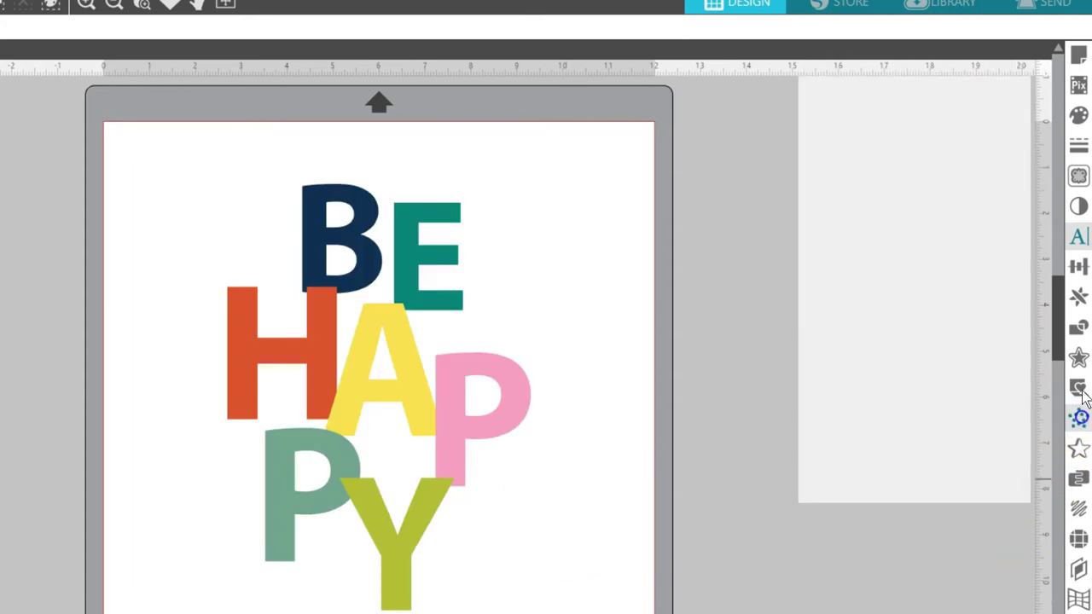
{"action": "left_click", "coordinate": [1078, 359]}
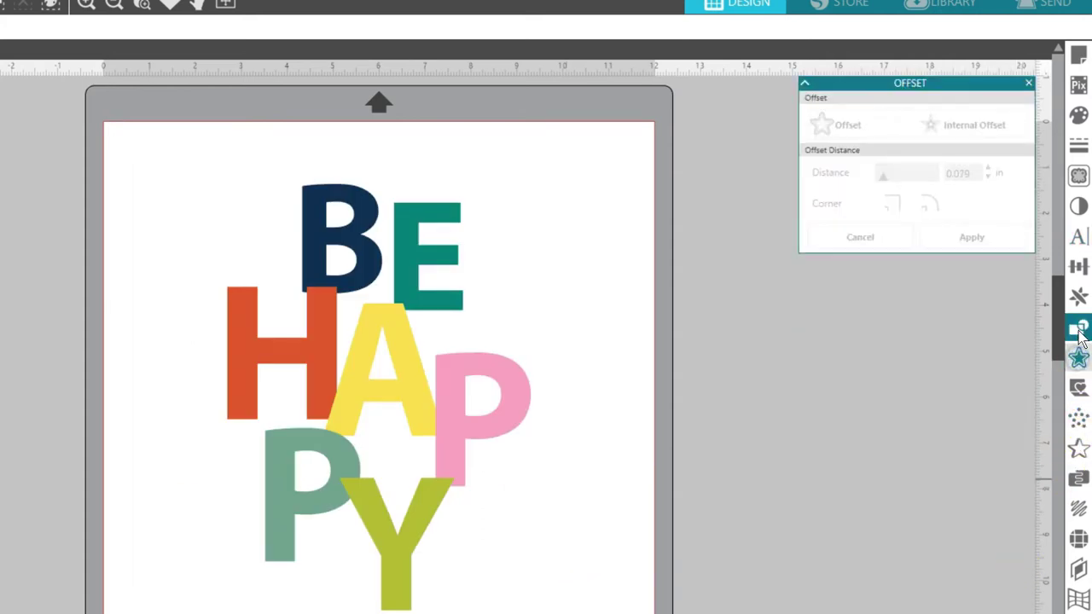
{"action": "left_click", "coordinate": [1079, 333]}
{"action": "left_click", "coordinate": [1078, 266]}
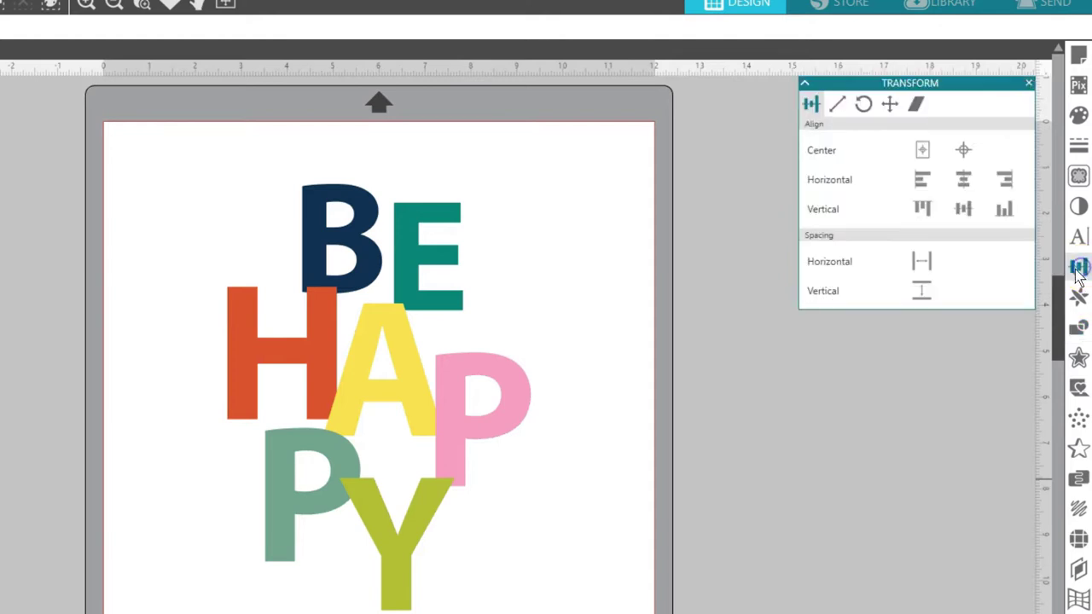
{"action": "left_click", "coordinate": [1078, 208]}
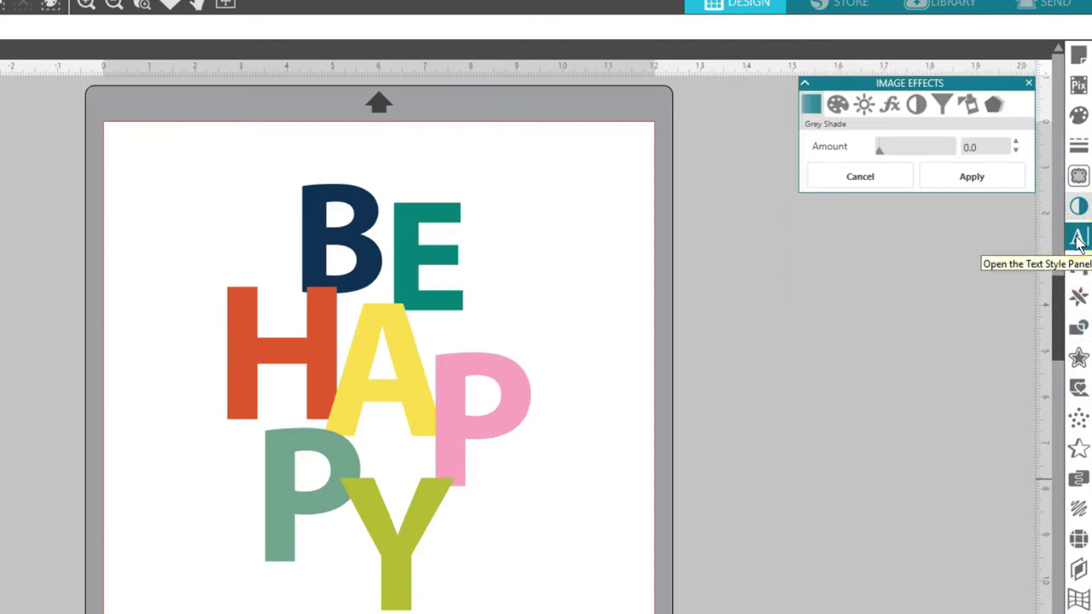
{"action": "left_click", "coordinate": [1078, 239]}
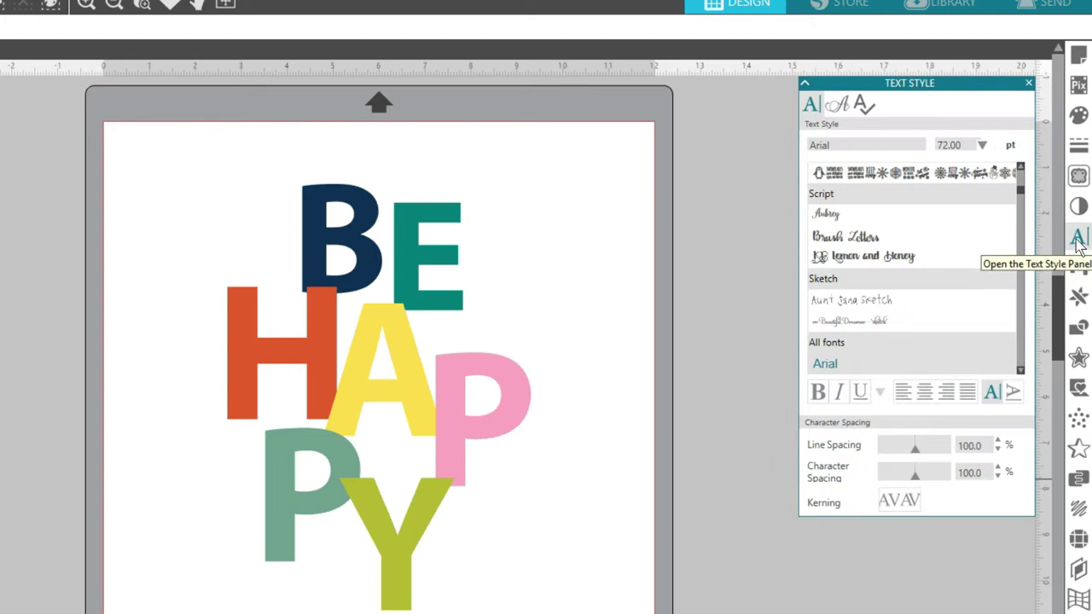
Float Text Style mid-screen, open Replicate lower down, Modify, Transform, Fill over the canvas, and Line Style
{"action": "left_click_drag", "start_coordinate": [975, 83], "coordinate": [751, 148]}
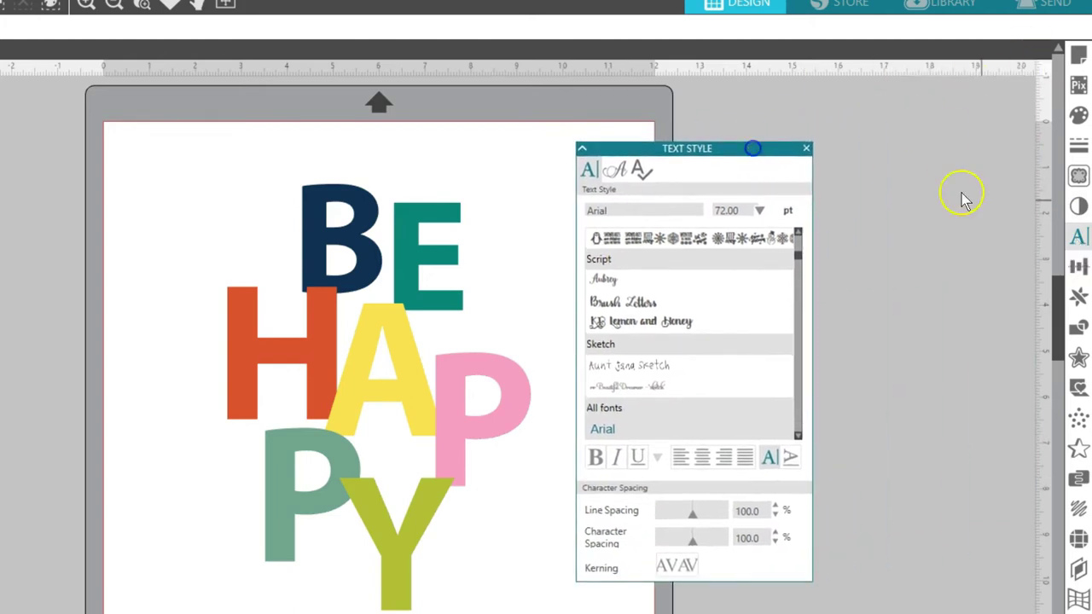
{"action": "left_click", "coordinate": [1078, 267]}
{"action": "left_click", "coordinate": [1078, 296]}
{"action": "left_click_drag", "start_coordinate": [972, 81], "coordinate": [972, 345]}
{"action": "left_click", "coordinate": [1074, 330]}
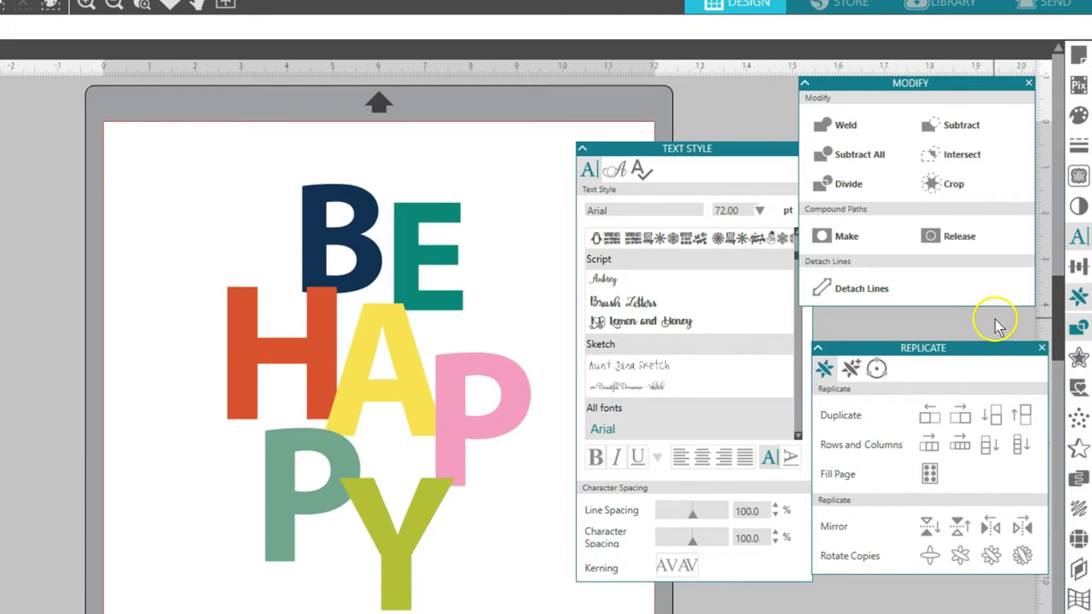
{"action": "left_click", "coordinate": [1077, 268]}
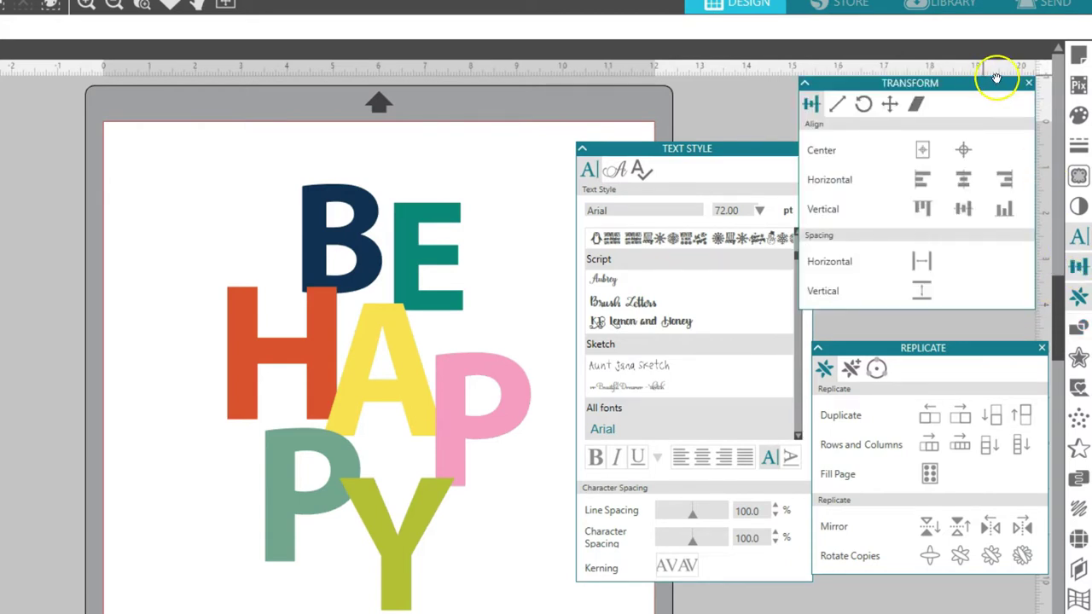
{"action": "left_click", "coordinate": [1079, 116]}
{"action": "left_click_drag", "start_coordinate": [975, 81], "coordinate": [469, 87]}
{"action": "left_click", "coordinate": [1078, 145]}
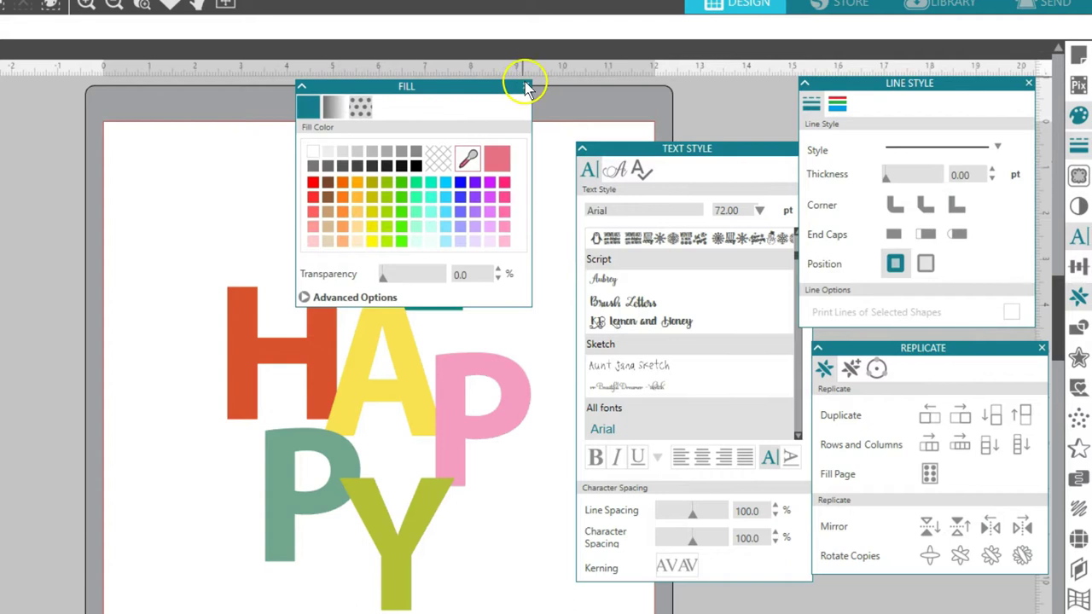
Close the Fill, Line Style, Text Style and Replicate panels
{"action": "left_click", "coordinate": [525, 86]}
{"action": "left_click", "coordinate": [1028, 83]}
{"action": "left_click", "coordinate": [807, 149]}
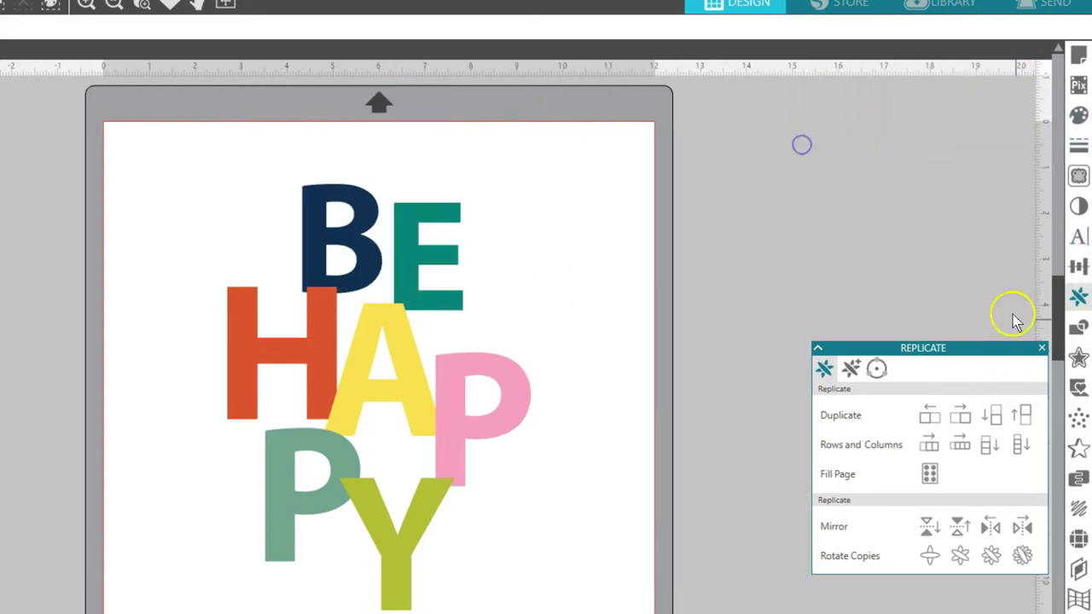
{"action": "left_click", "coordinate": [1042, 348]}
Set Panel Mode to Multiple Panel Mode in Preferences (Ctrl+K) and confirm with OK
{"action": "key", "text": "ctrl+k"}
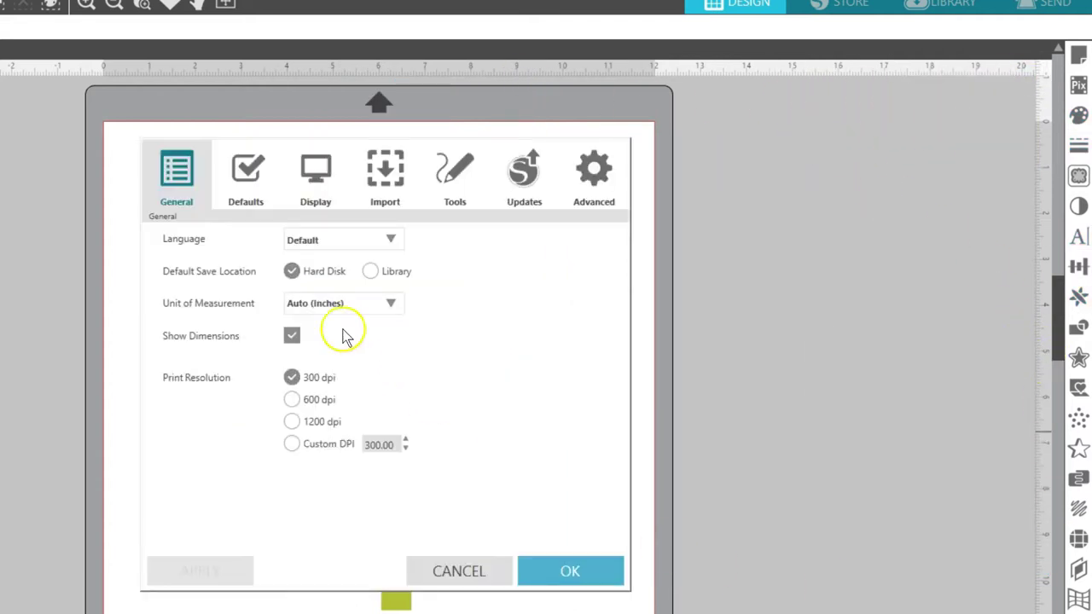
{"action": "left_click", "coordinate": [252, 213]}
{"action": "left_click", "coordinate": [394, 426]}
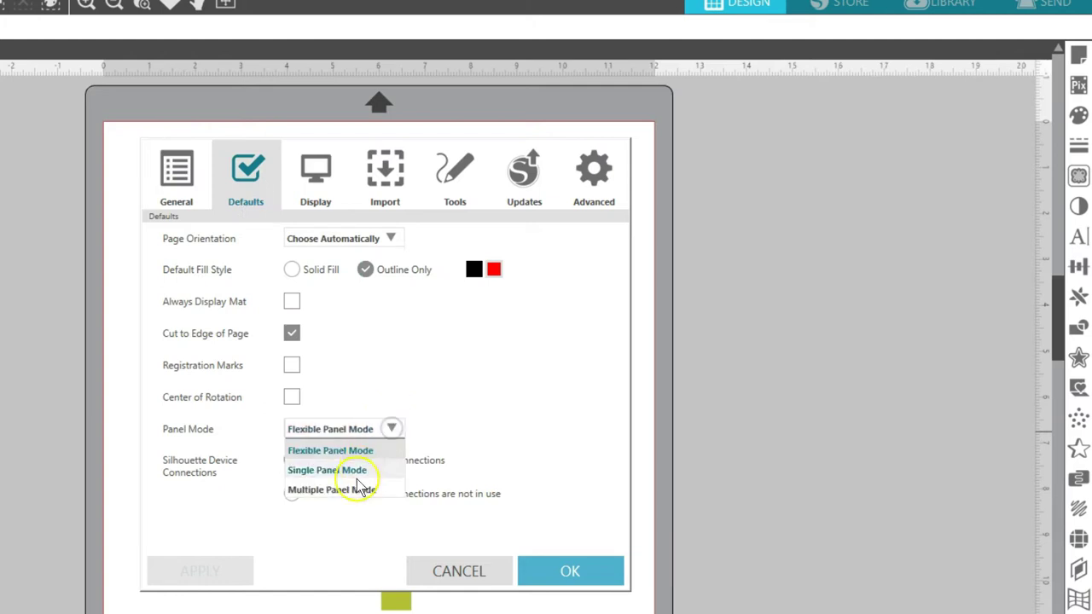
{"action": "left_click", "coordinate": [352, 491]}
{"action": "left_click", "coordinate": [556, 578]}
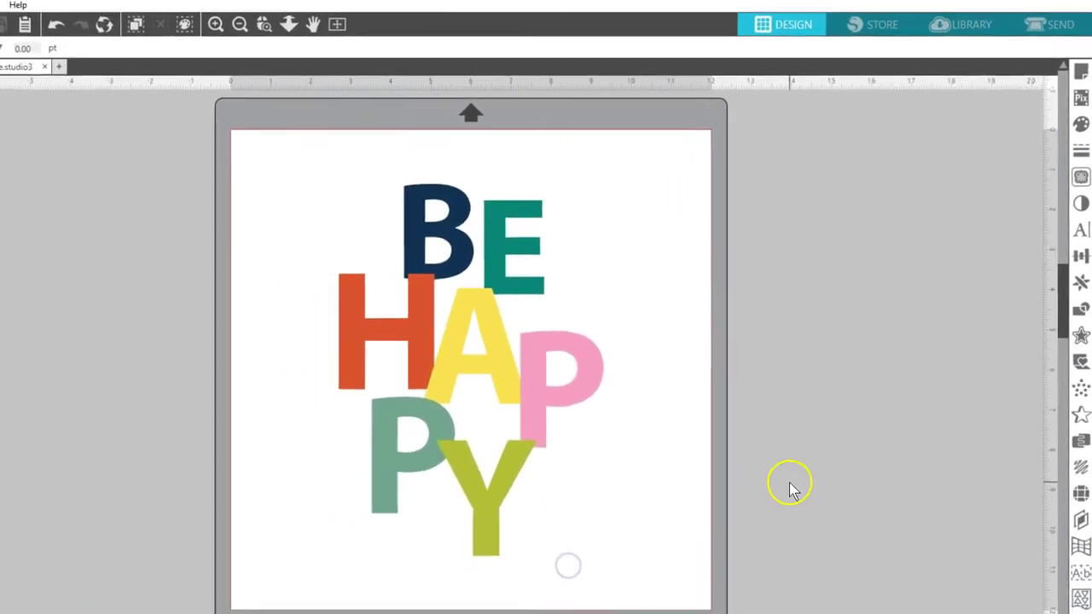
Open the Line Style, Fill, Page Setup, Image Effects, Text Style and Transform panels
{"action": "left_click", "coordinate": [1082, 153]}
{"action": "left_click", "coordinate": [1082, 176]}
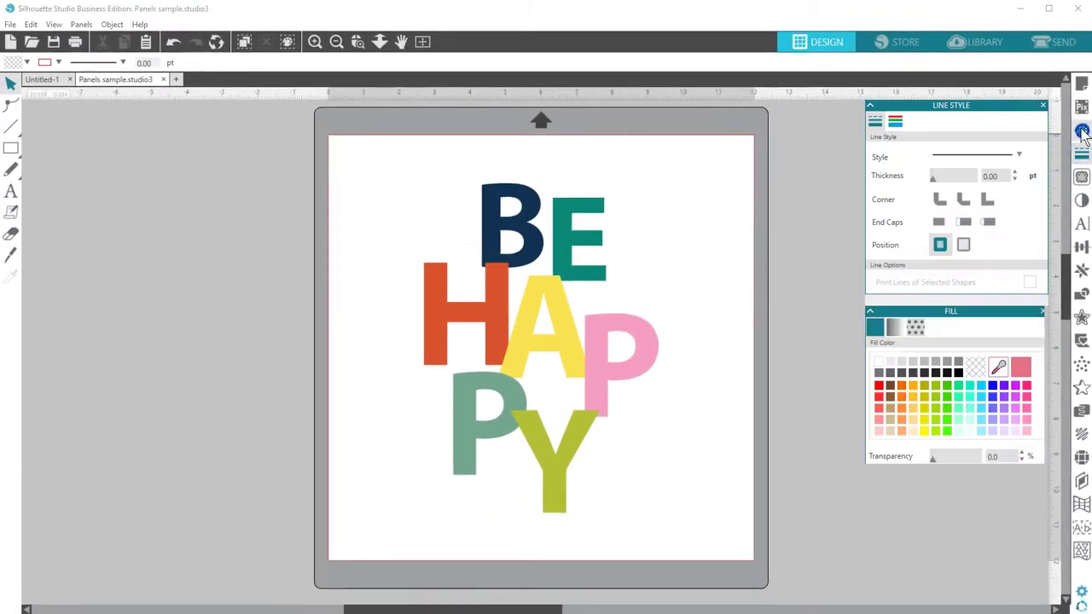
{"action": "left_click", "coordinate": [1081, 83]}
{"action": "left_click", "coordinate": [1081, 200]}
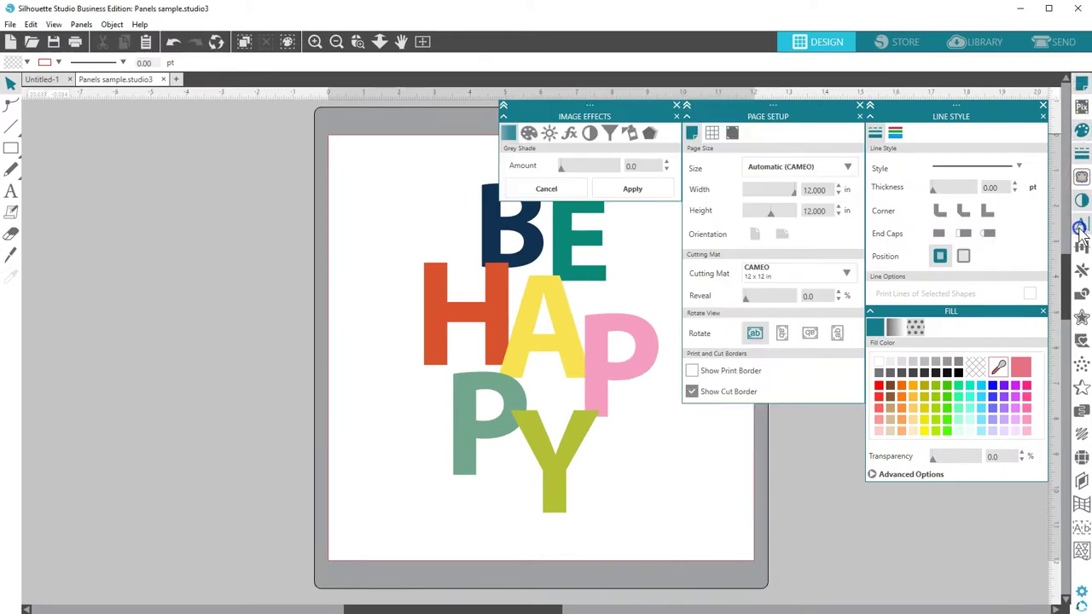
{"action": "left_click", "coordinate": [1081, 224]}
{"action": "left_click", "coordinate": [1082, 247]}
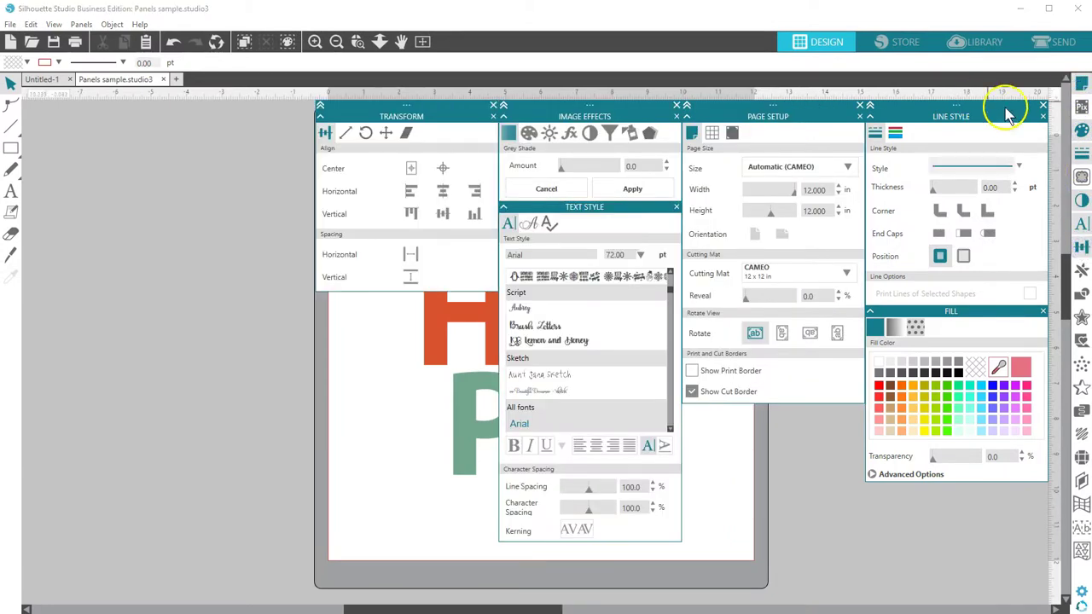
Close Line Style/Fill and Page Setup, collapse Image Effects/Text Style, and move Transform upper right
{"action": "left_click", "coordinate": [1043, 105]}
{"action": "left_click", "coordinate": [859, 105]}
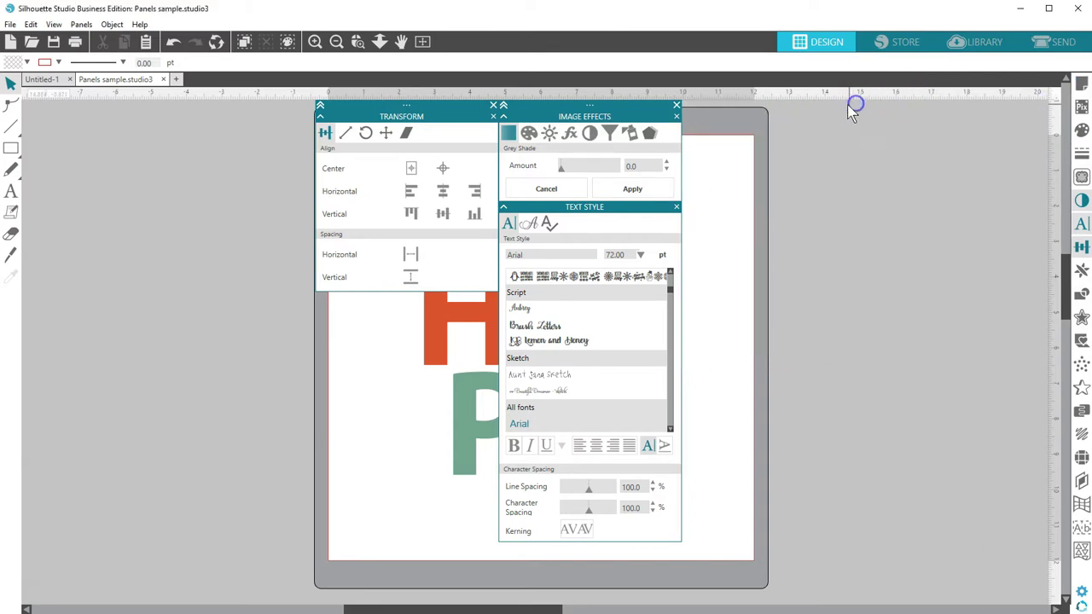
{"action": "left_click", "coordinate": [680, 105]}
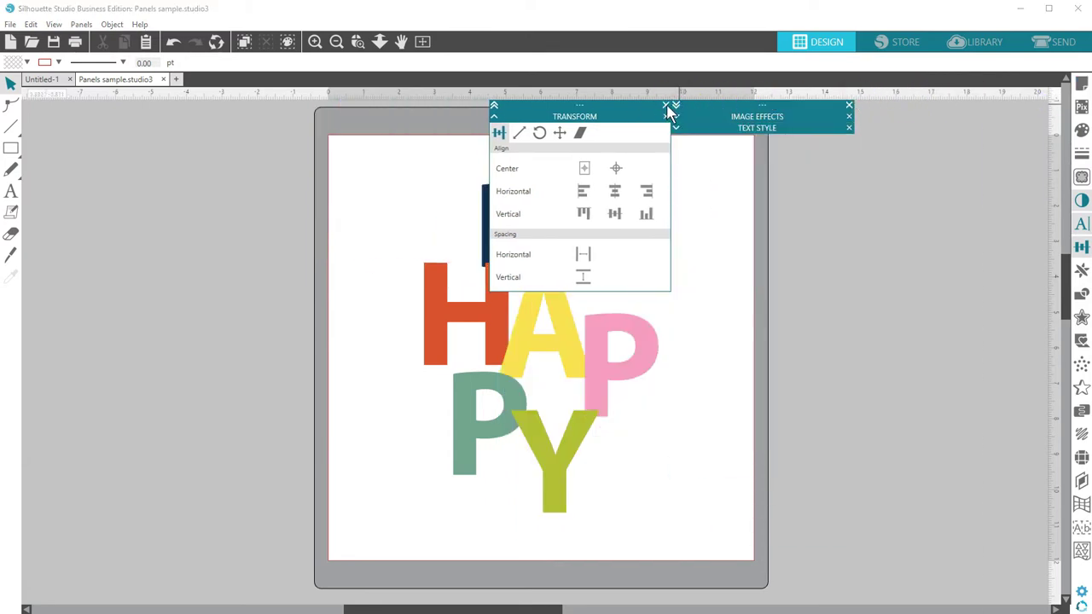
{"action": "left_click_drag", "start_coordinate": [645, 106], "coordinate": [839, 126]}
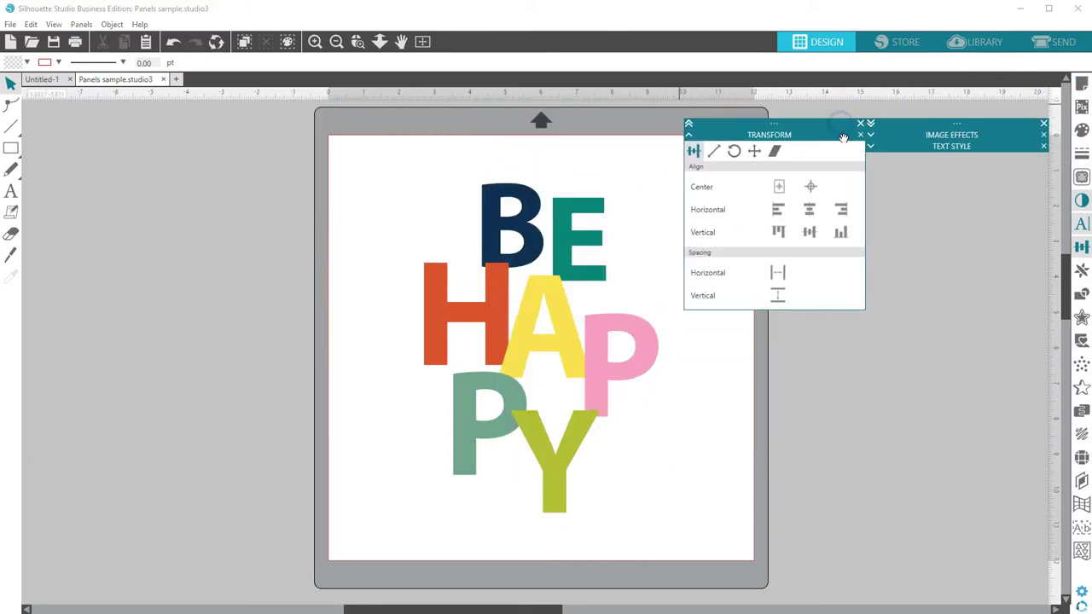